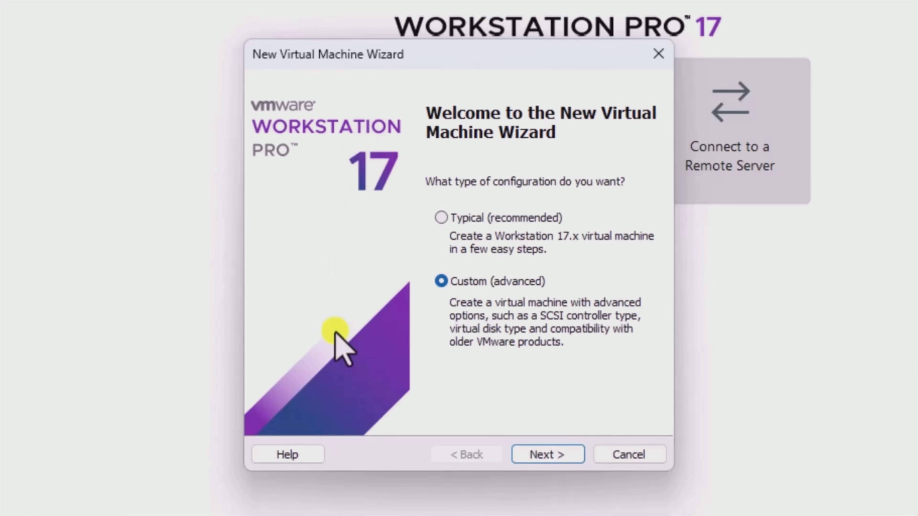
# - Choose a Custom setup with Workstation 17.x compatibility, OS installed later, and a Linux Ubuntu 64-bit guest
pyautogui.click(558, 451)
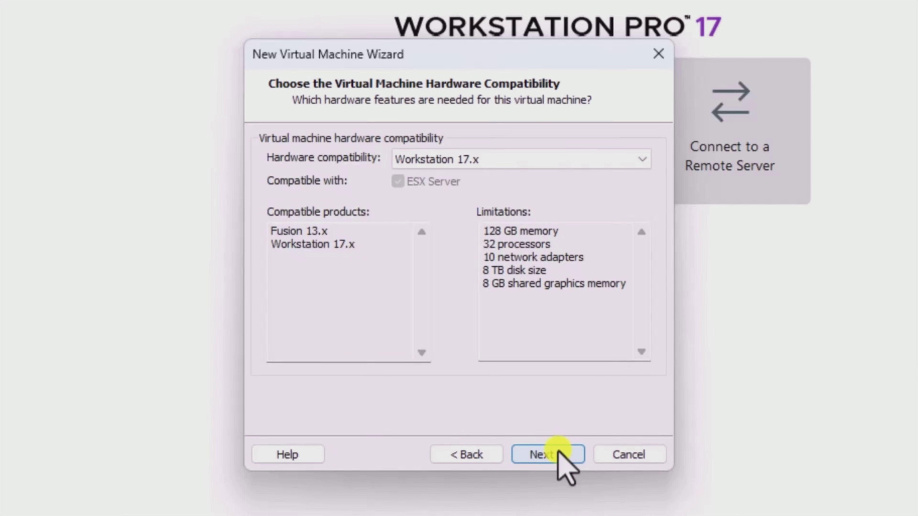
pyautogui.click(558, 451)
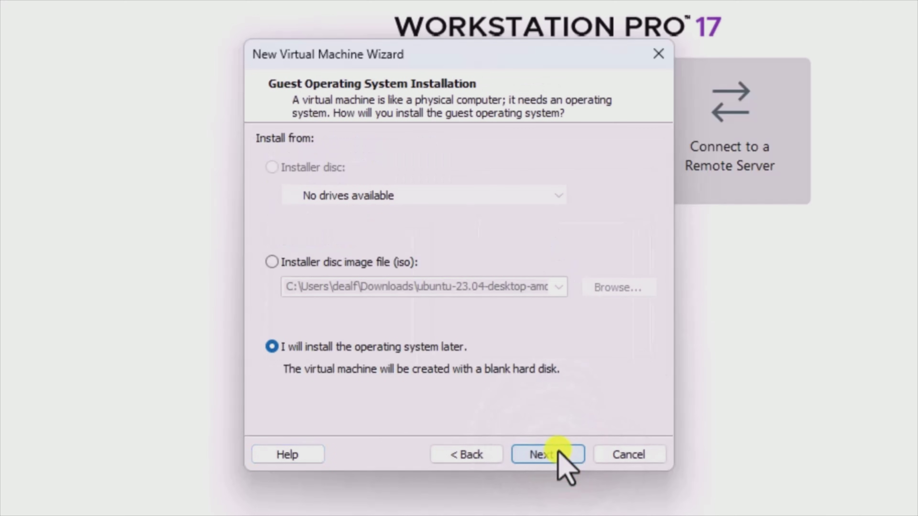
pyautogui.click(558, 451)
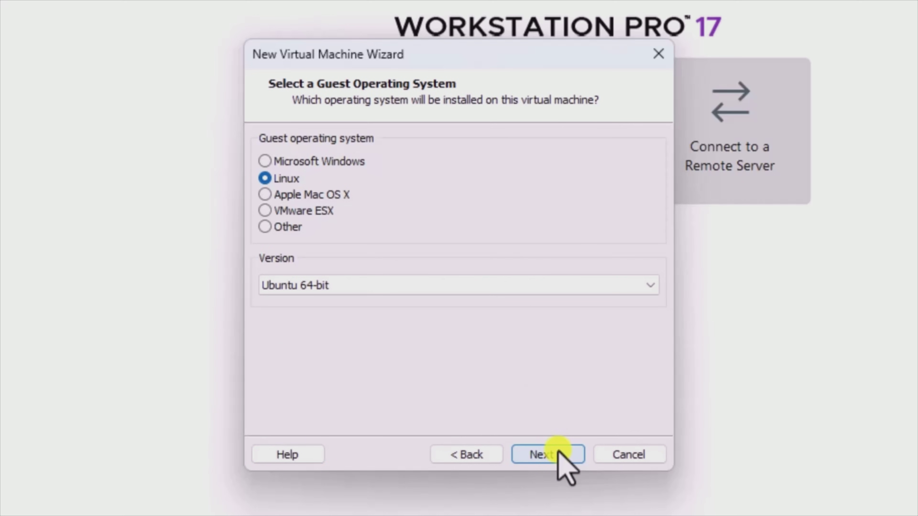
pyautogui.click(558, 452)
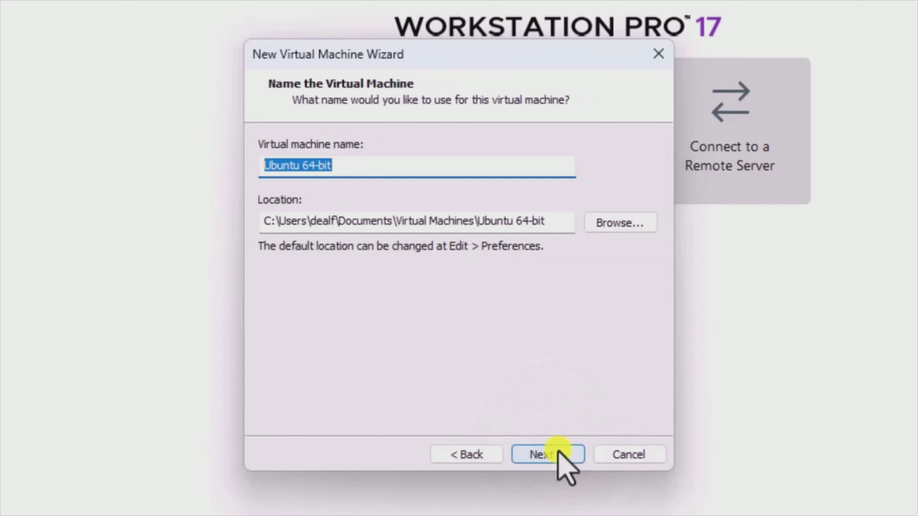
# - Name the virtual machine 'Ubuntu 22.04.3'
pyautogui.write('U')
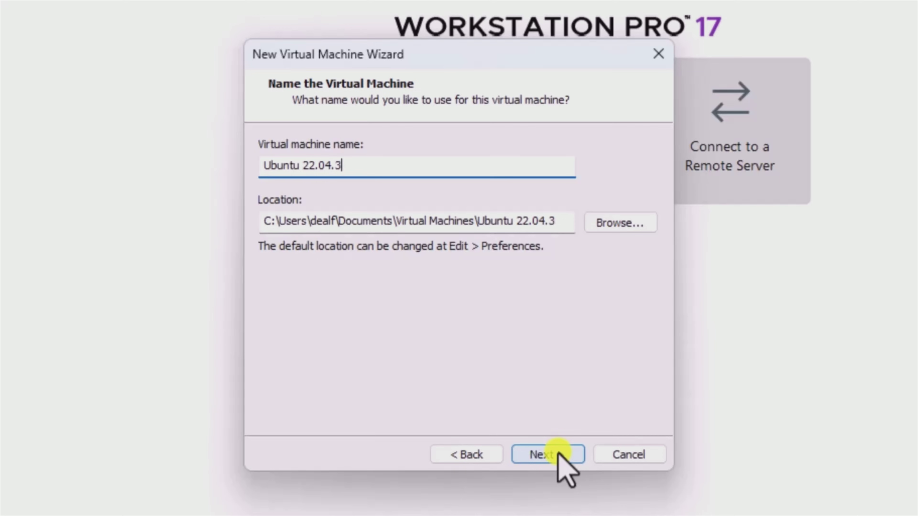
pyautogui.click(560, 455)
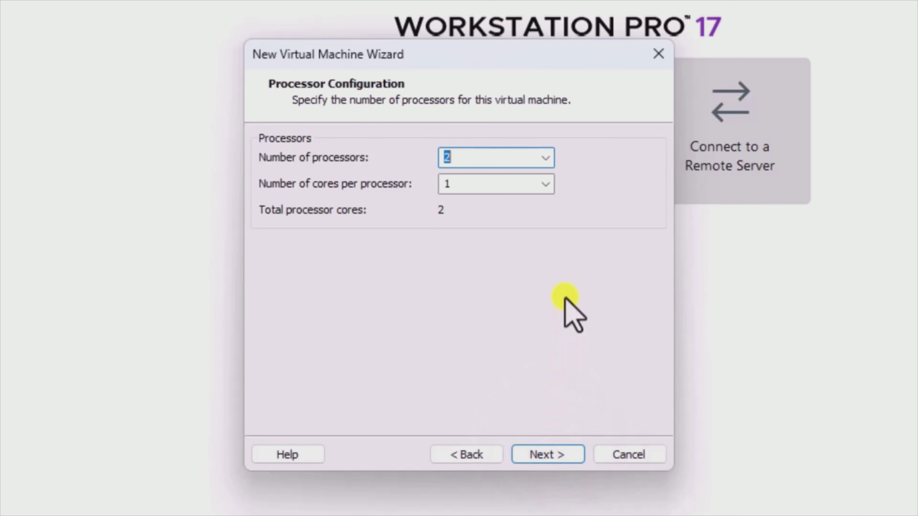
# - Set 2 cores per processor for 4 cores total, and keep 4096 MB memory, NAT and LSI Logic
pyautogui.click(546, 184)
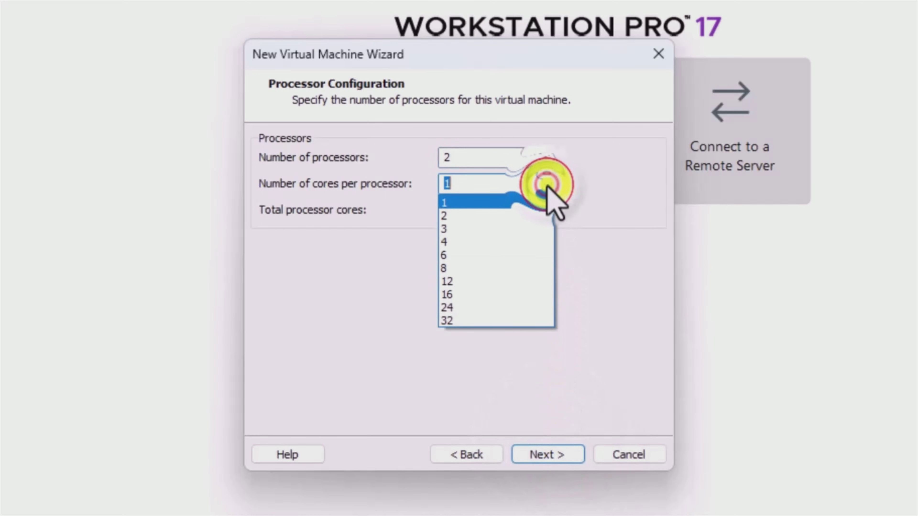
pyautogui.click(523, 214)
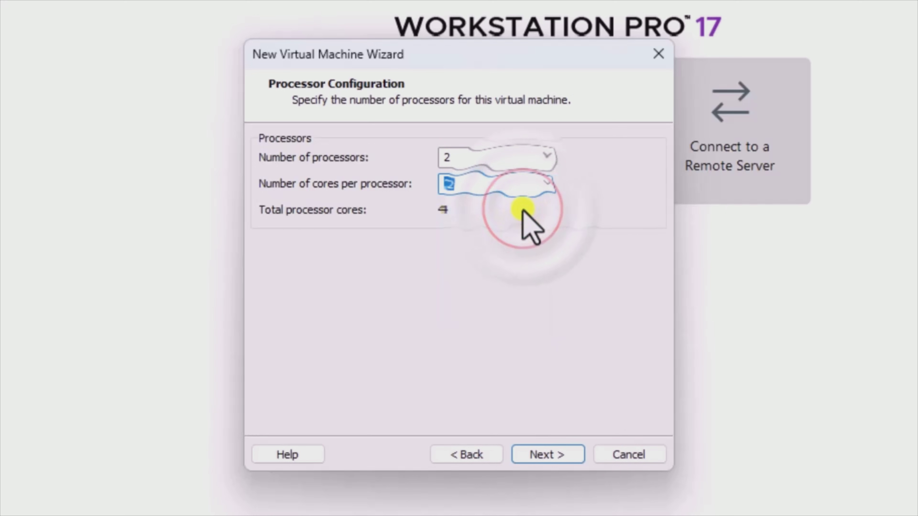
pyautogui.click(547, 456)
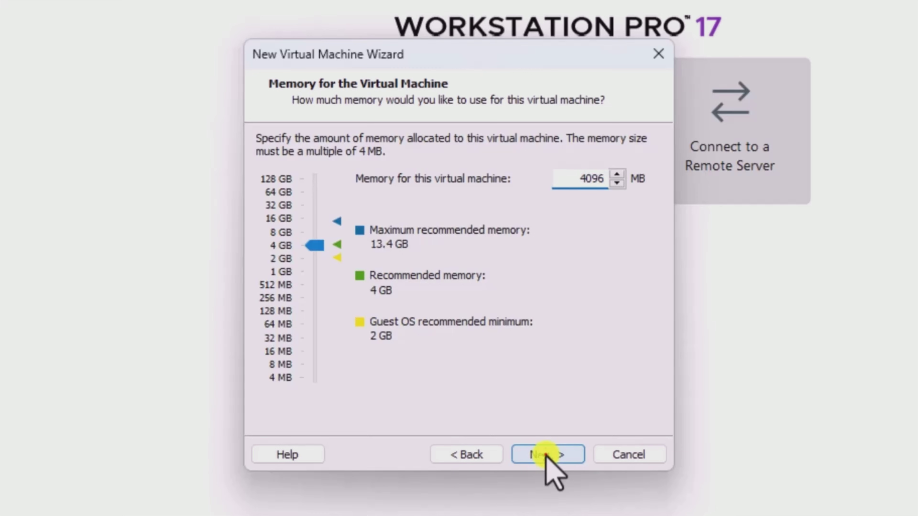
pyautogui.click(546, 456)
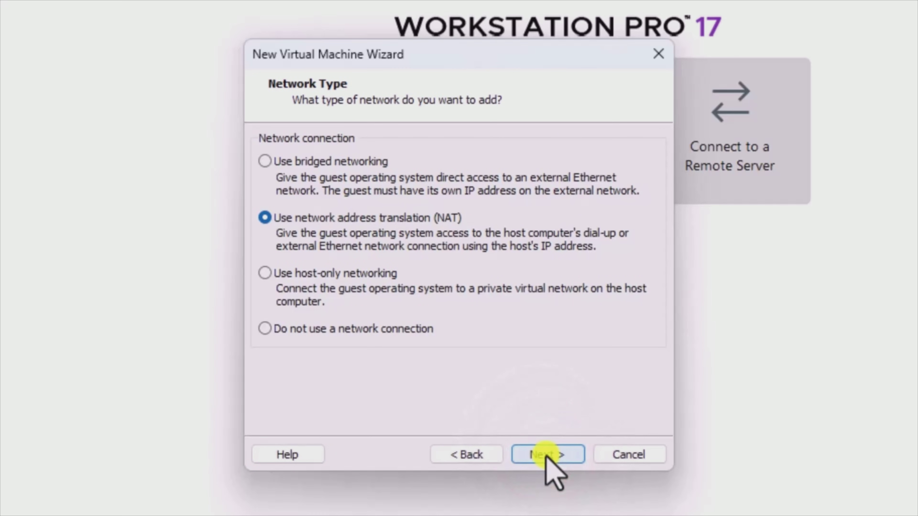
pyautogui.click(546, 456)
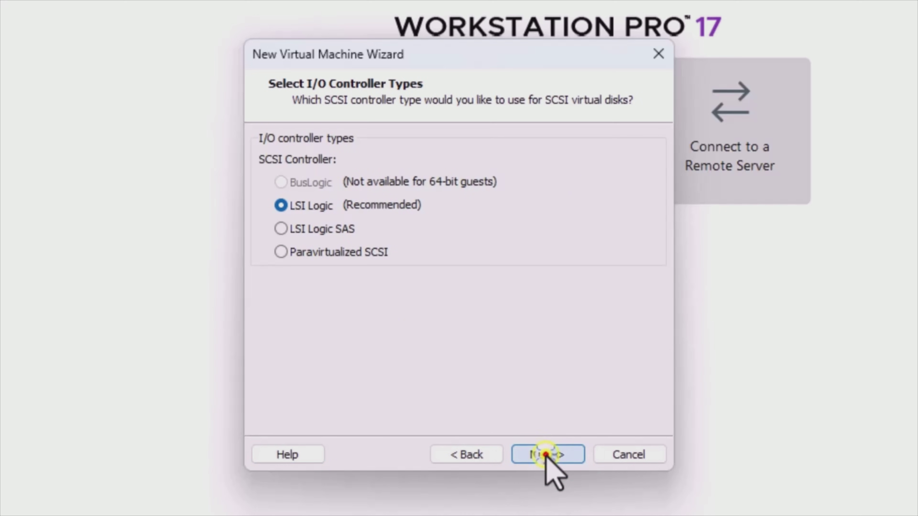
pyautogui.click(546, 456)
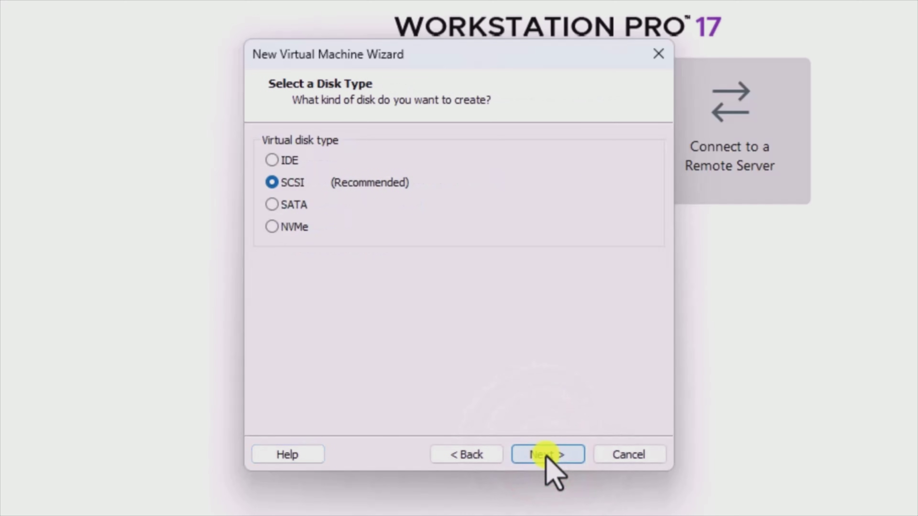
# - Create a new 20 GB SATA disk stored as a single file named Ubuntu 22.04.3.vmdk
pyautogui.click(269, 204)
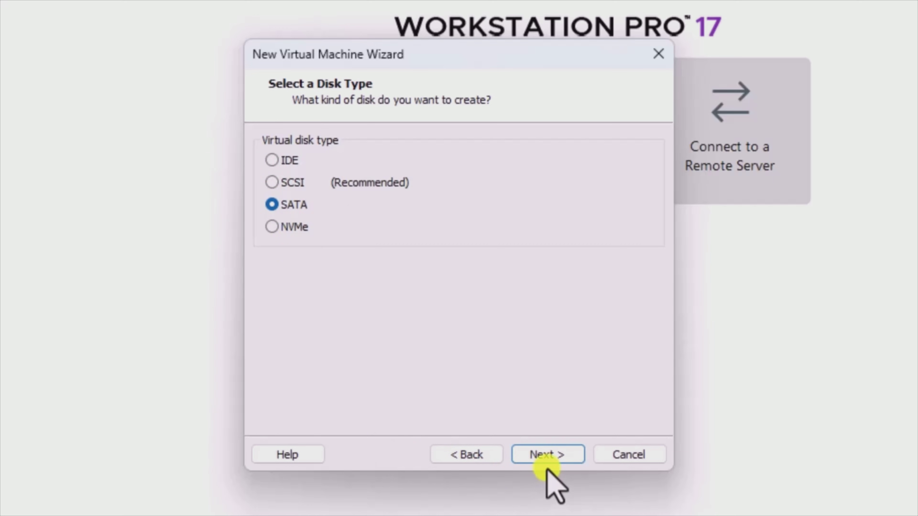
pyautogui.click(551, 452)
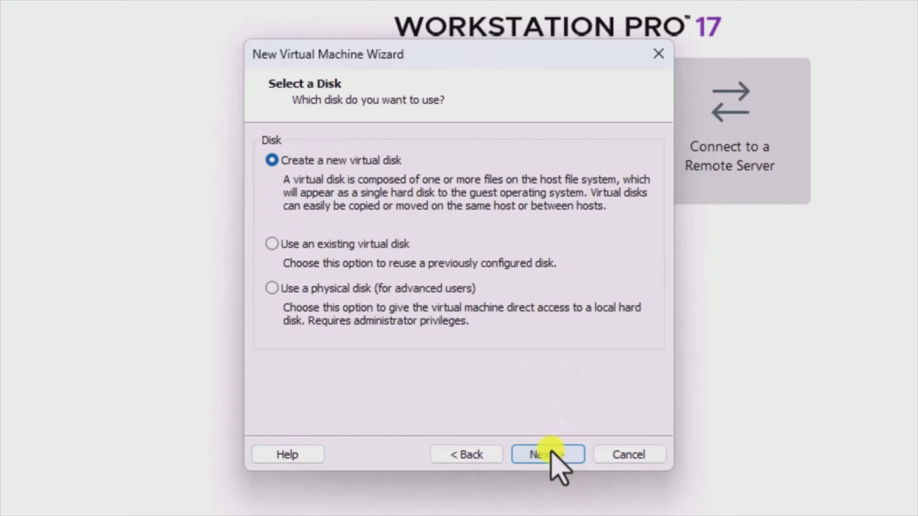
pyautogui.click(551, 453)
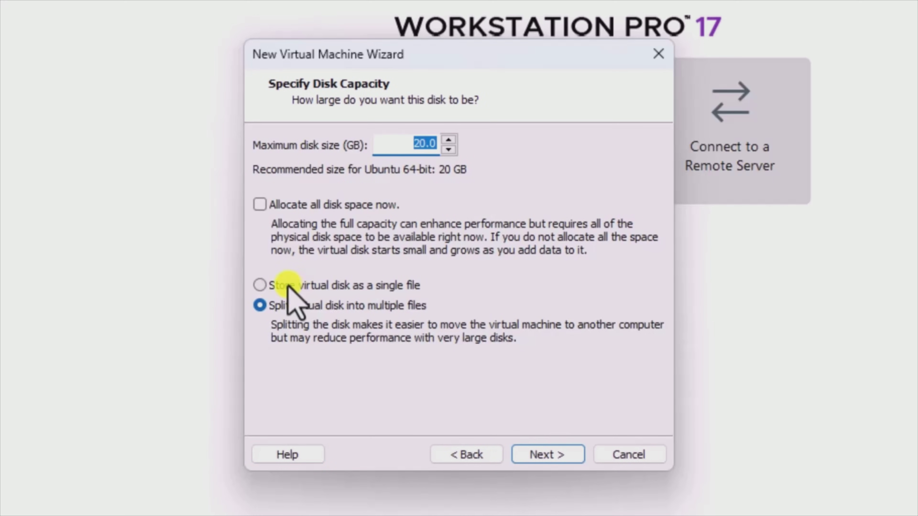
pyautogui.click(260, 285)
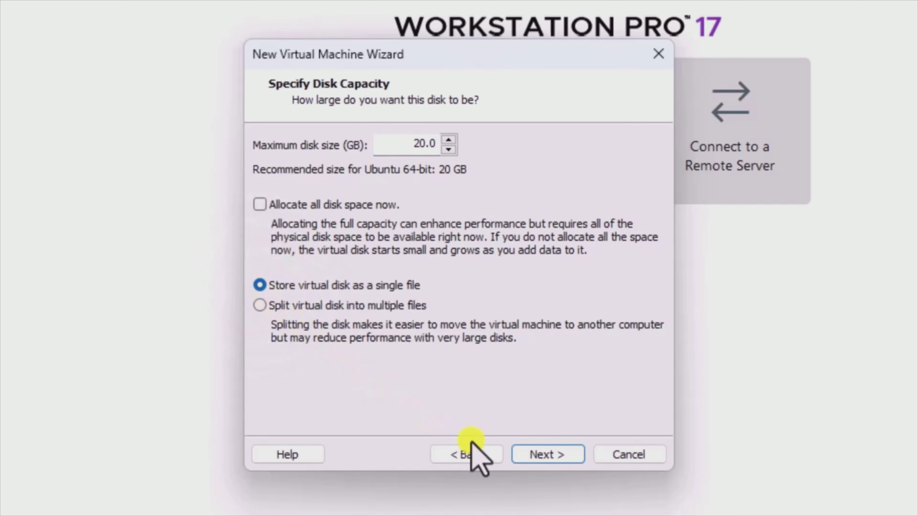
pyautogui.click(550, 453)
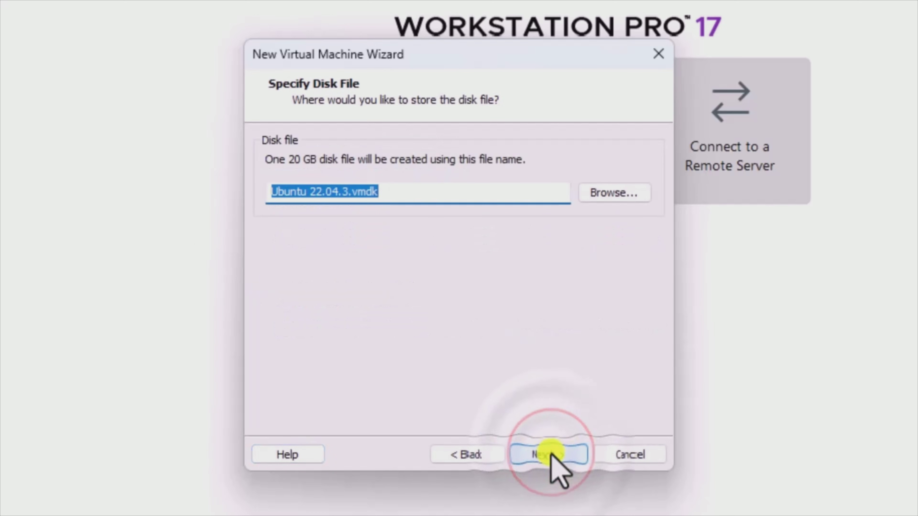
pyautogui.click(550, 454)
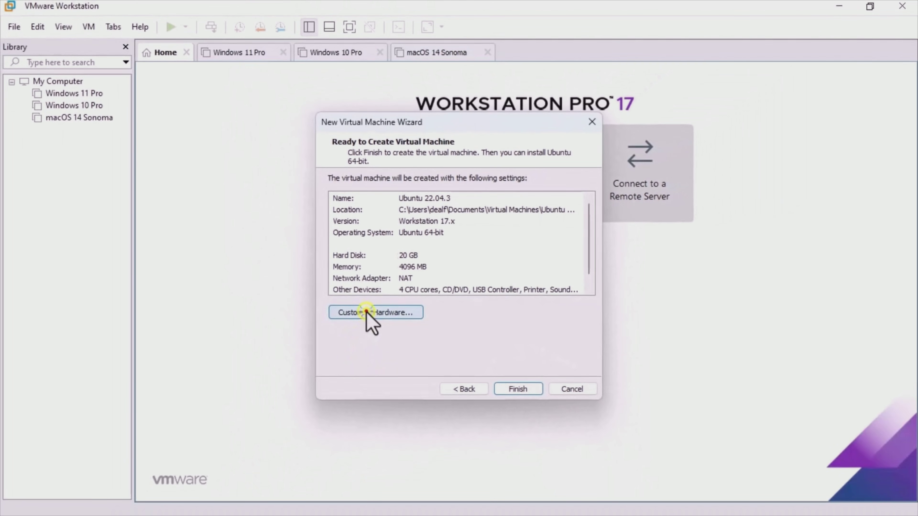
# - In Customize Hardware, point the CD/DVD drive to the ubuntu-22.04.3-desktop-amd64.iso image
pyautogui.click(366, 312)
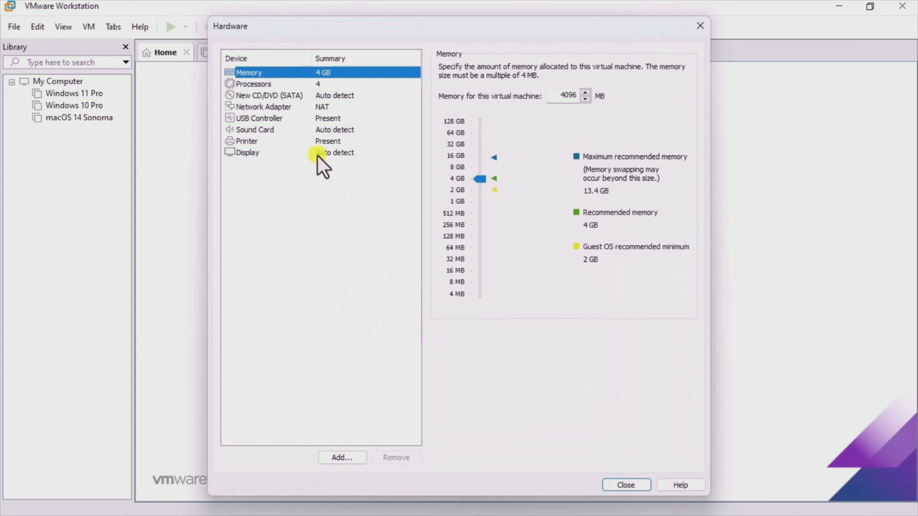
pyautogui.click(303, 84)
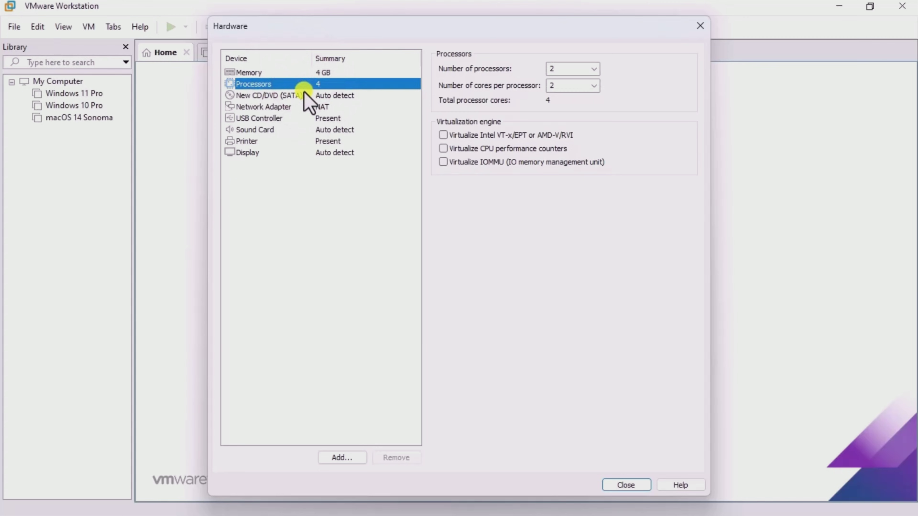
pyautogui.click(305, 94)
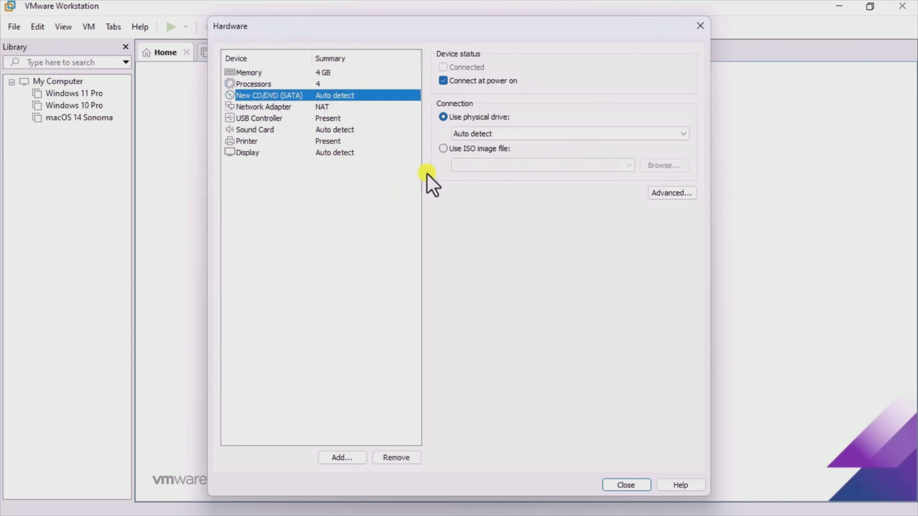
pyautogui.click(442, 149)
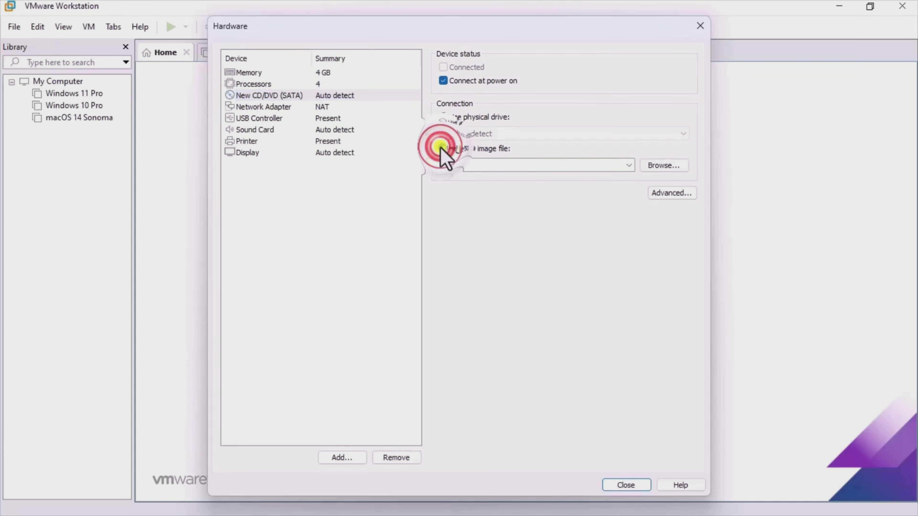
pyautogui.click(669, 163)
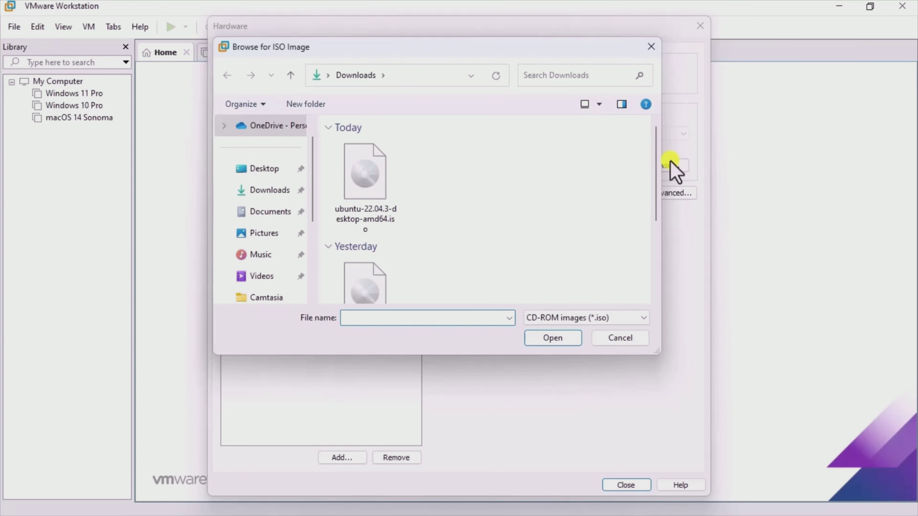
pyautogui.click(369, 174)
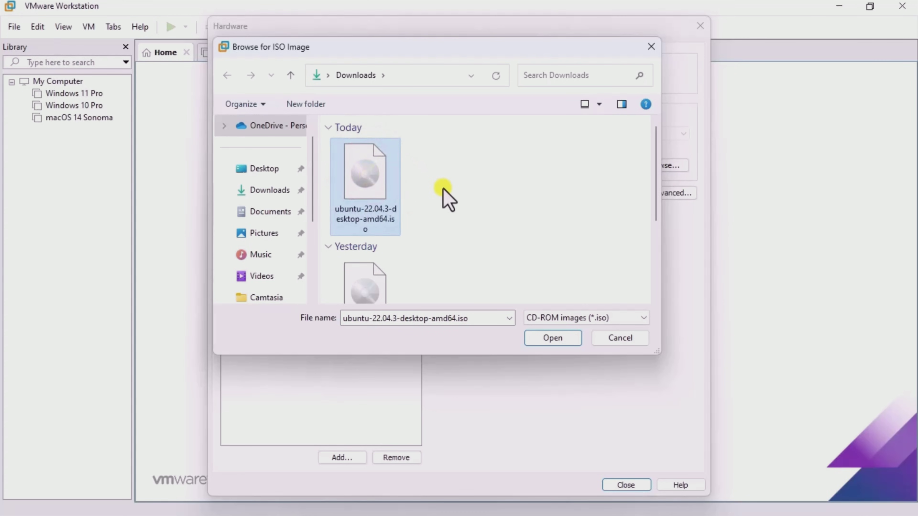
pyautogui.click(543, 340)
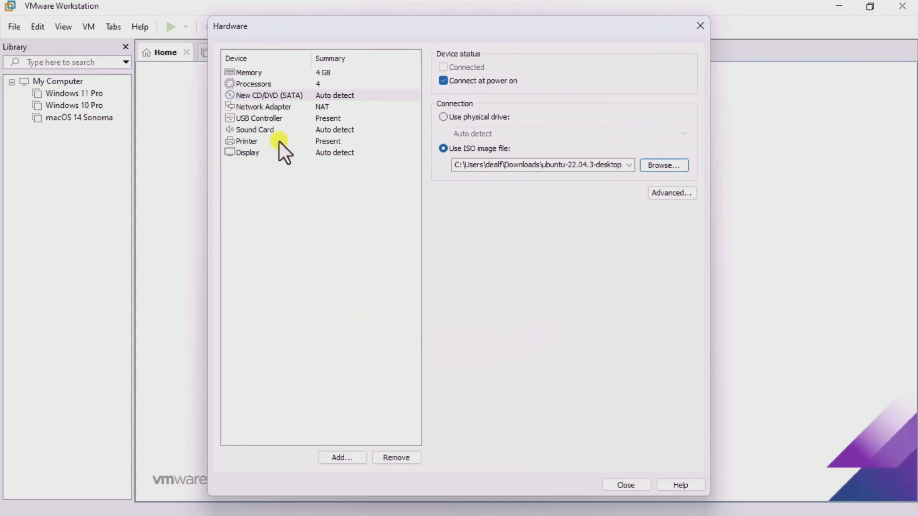
# - Remove the Printer device from the VM's hardware list and close Customize Hardware
pyautogui.click(278, 105)
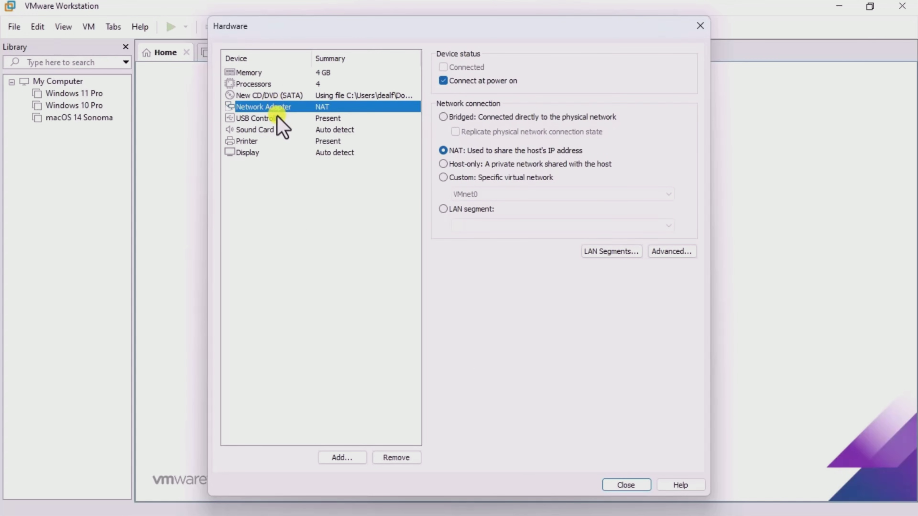
pyautogui.click(279, 117)
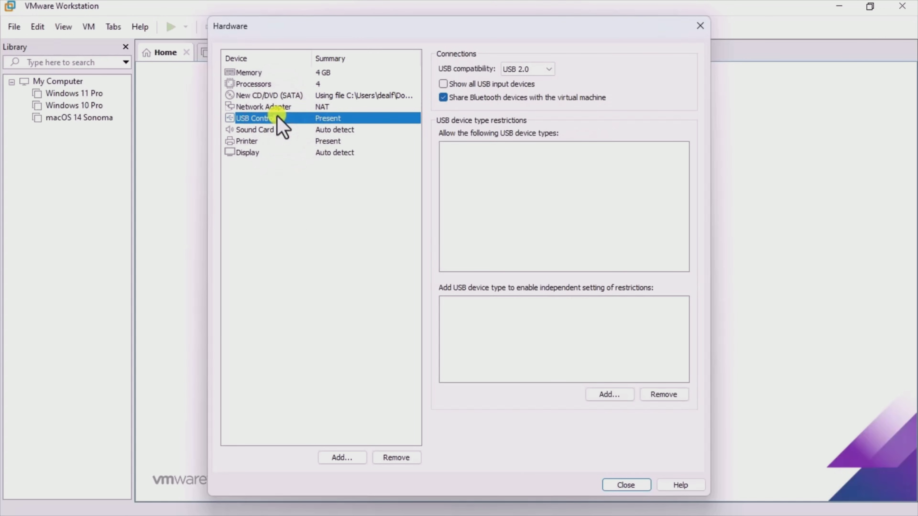
pyautogui.click(279, 130)
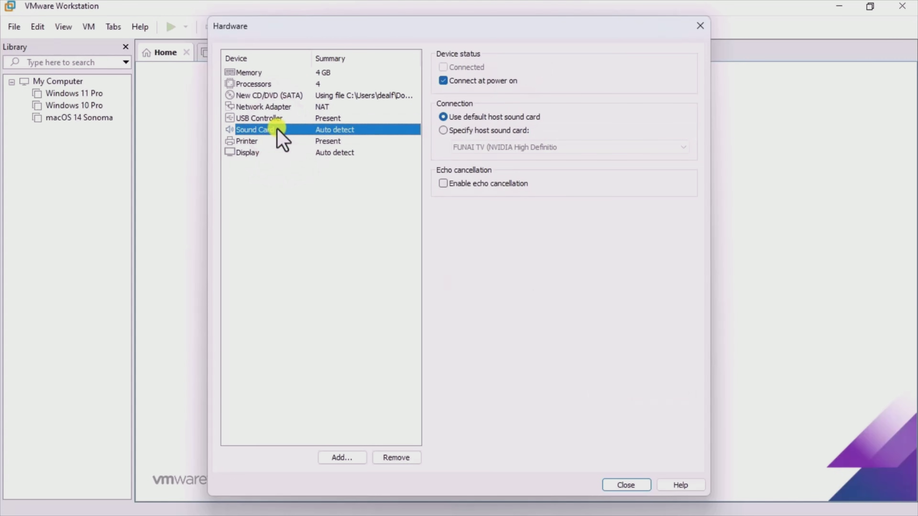
pyautogui.click(278, 141)
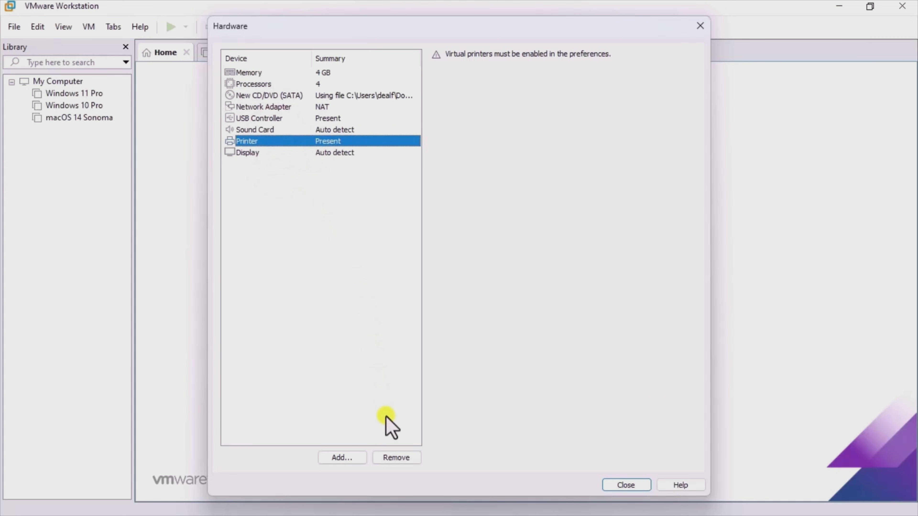
pyautogui.click(396, 458)
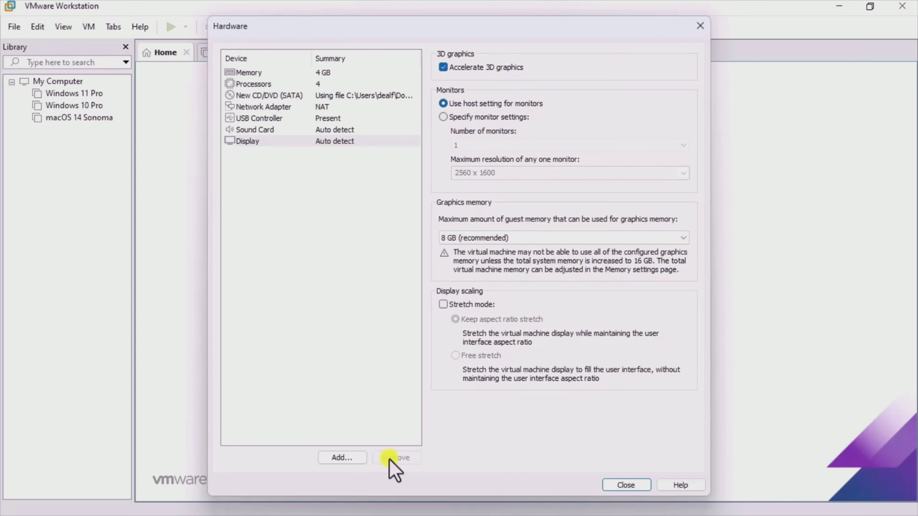
pyautogui.click(615, 485)
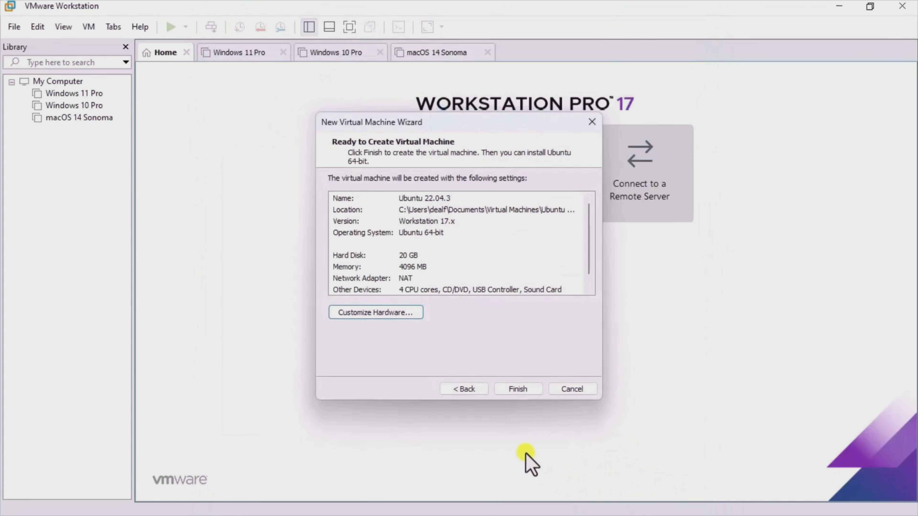
# - Finish the wizard, power on the Ubuntu 22.04.3 VM, and focus its console
pyautogui.click(513, 386)
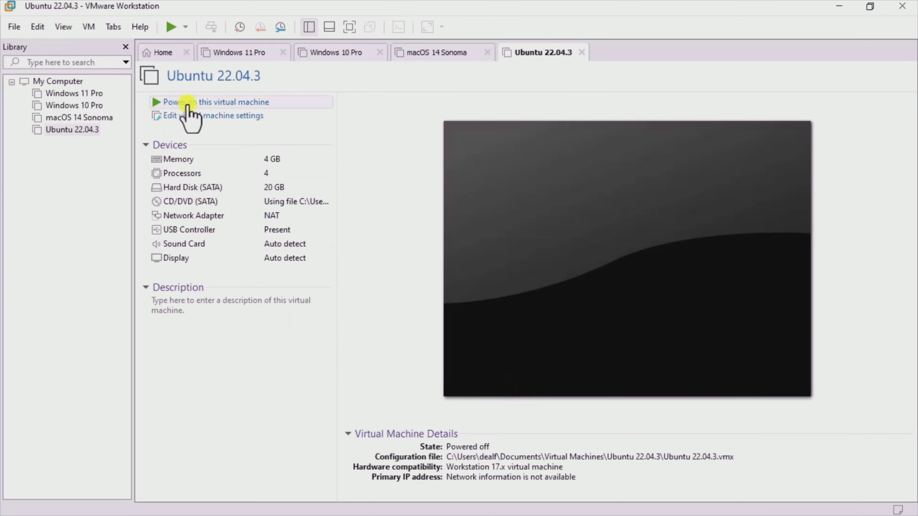
pyautogui.click(201, 101)
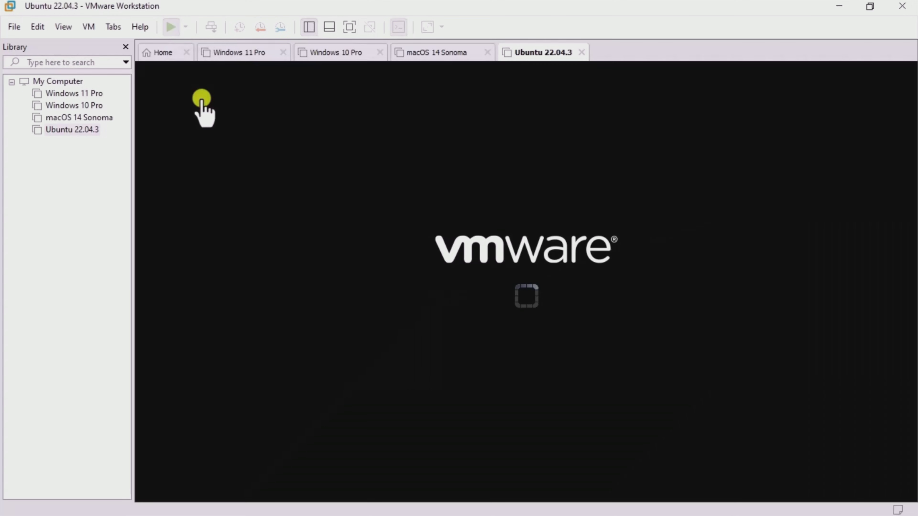
pyautogui.click(897, 243)
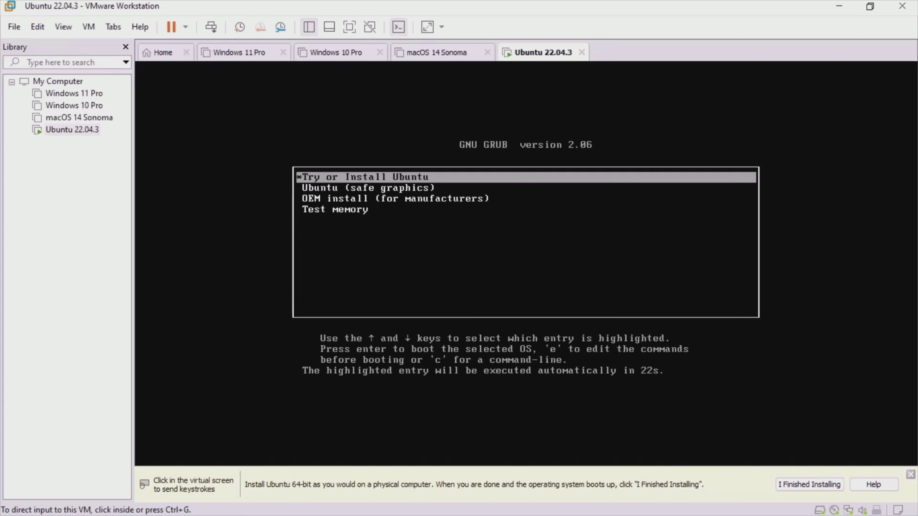
# - Boot the 'Try or Install Ubuntu' entry from the GRUB menu
pyautogui.press('Return')
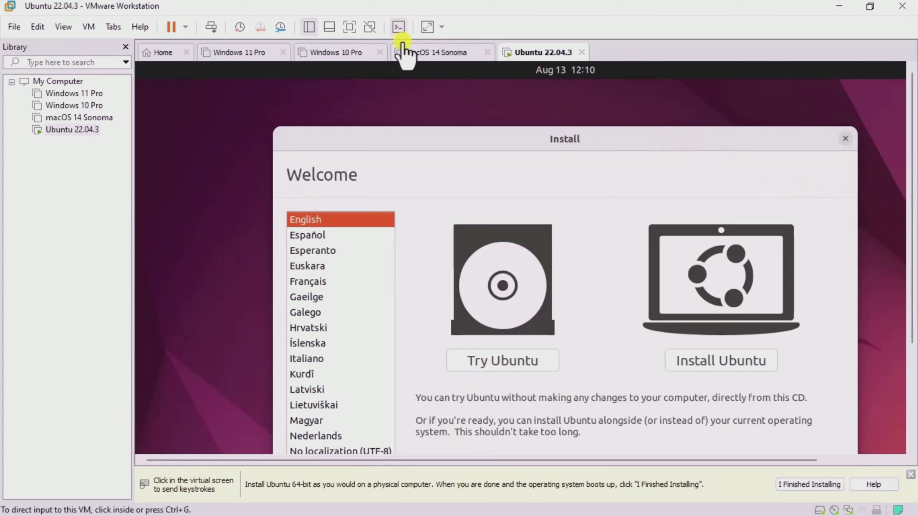
# - Switch the VM to full screen and choose Install Ubuntu on the Welcome page
pyautogui.click(350, 27)
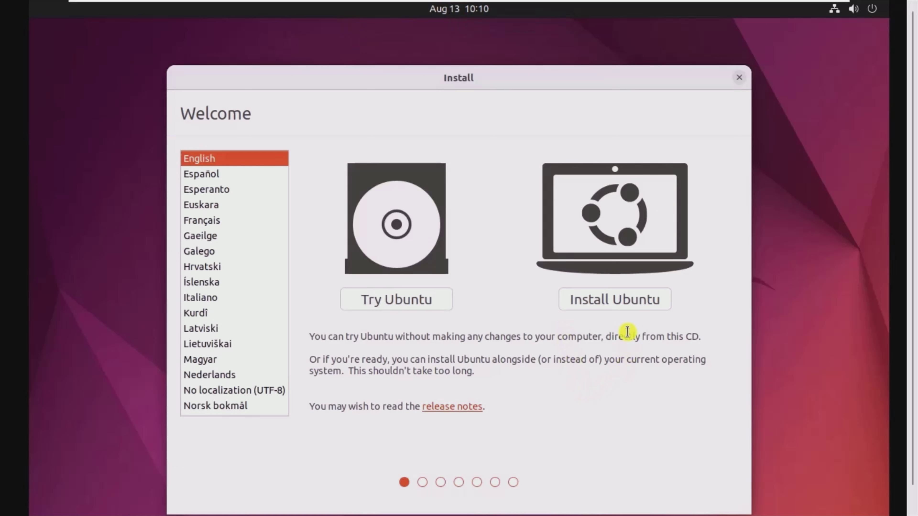
pyautogui.click(618, 299)
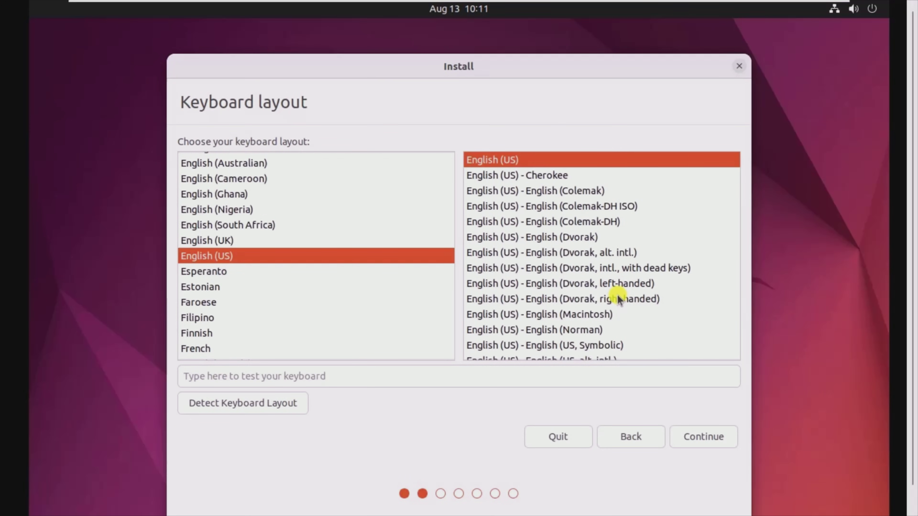
# - Keep the English (US) keyboard and include third-party software in a Normal installation
pyautogui.click(704, 437)
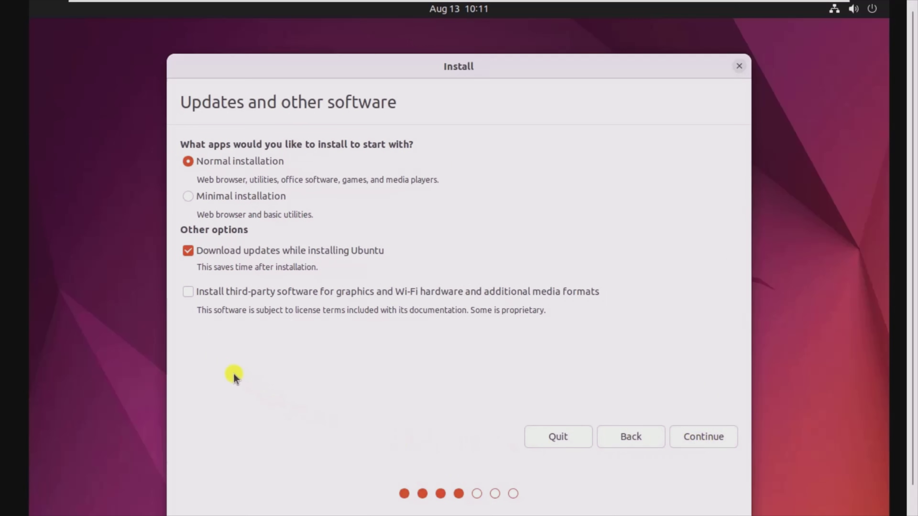
pyautogui.click(189, 290)
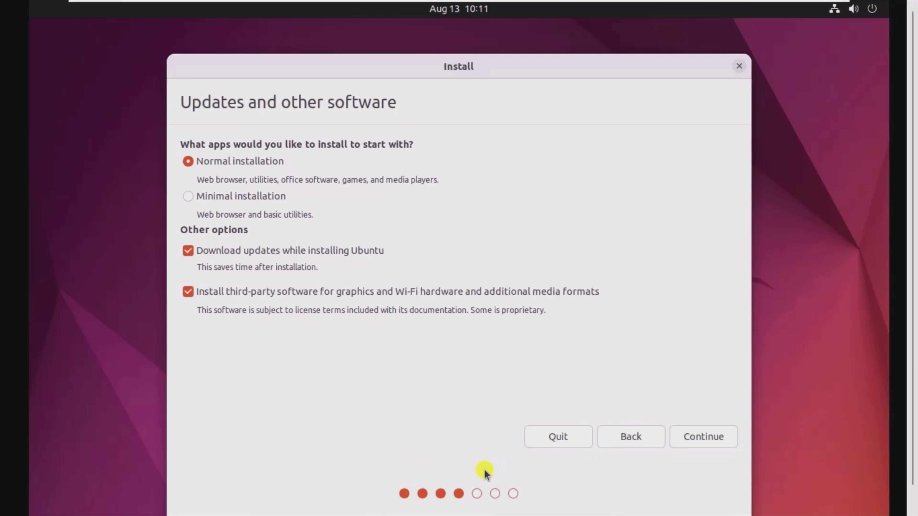
pyautogui.click(709, 438)
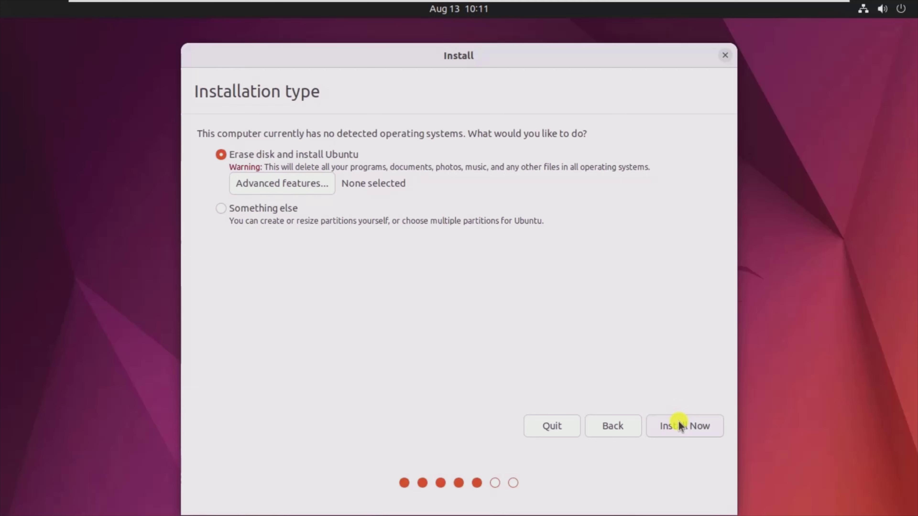
# - Erase the disk for Ubuntu, confirm writing the partition changes, and keep New York as the time zone
pyautogui.click(678, 423)
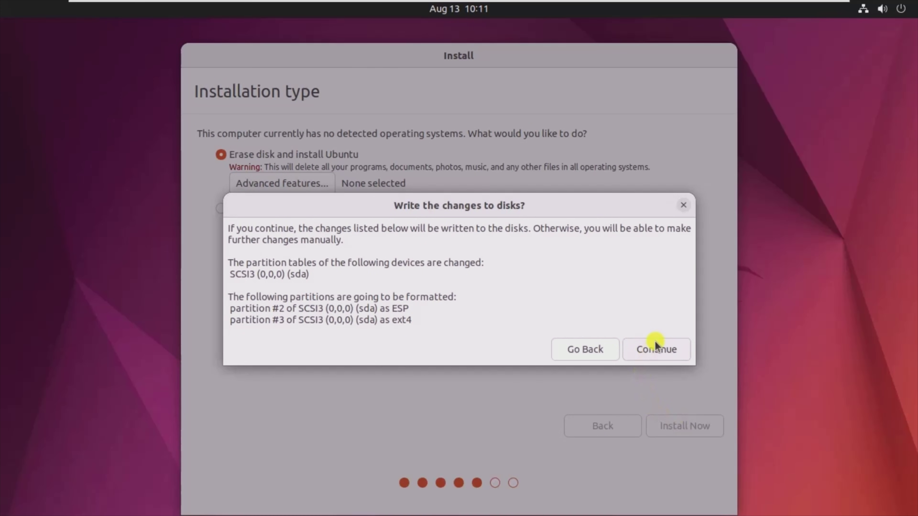
pyautogui.click(656, 349)
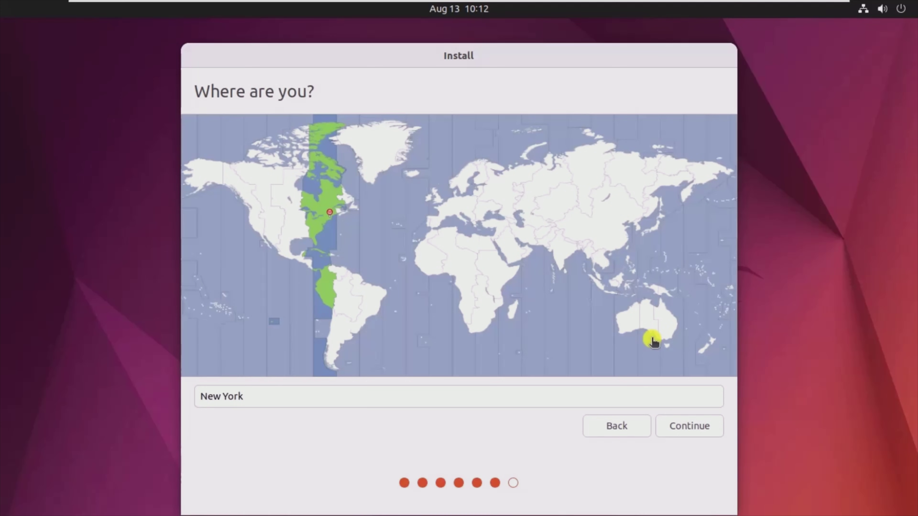
pyautogui.click(684, 430)
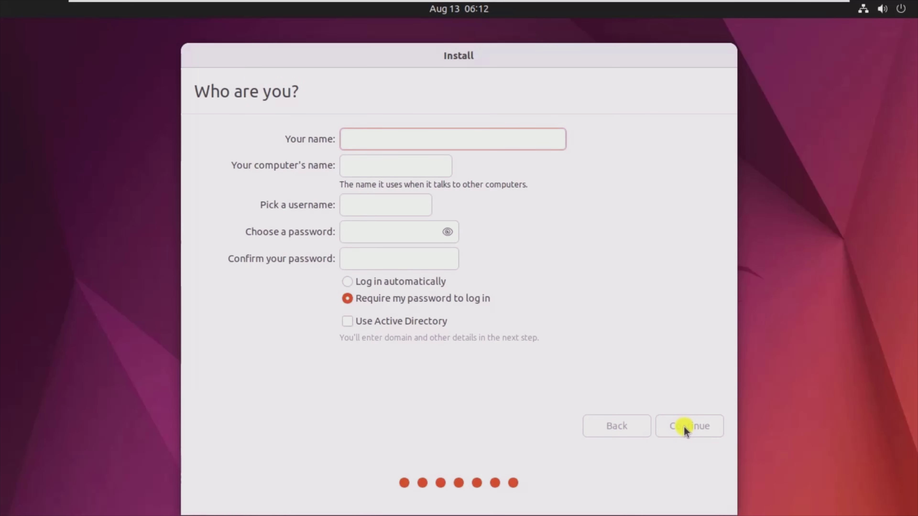
# - Enter the user's name, set and confirm the account password, enable automatic login, and start installing
pyautogui.write('fly')
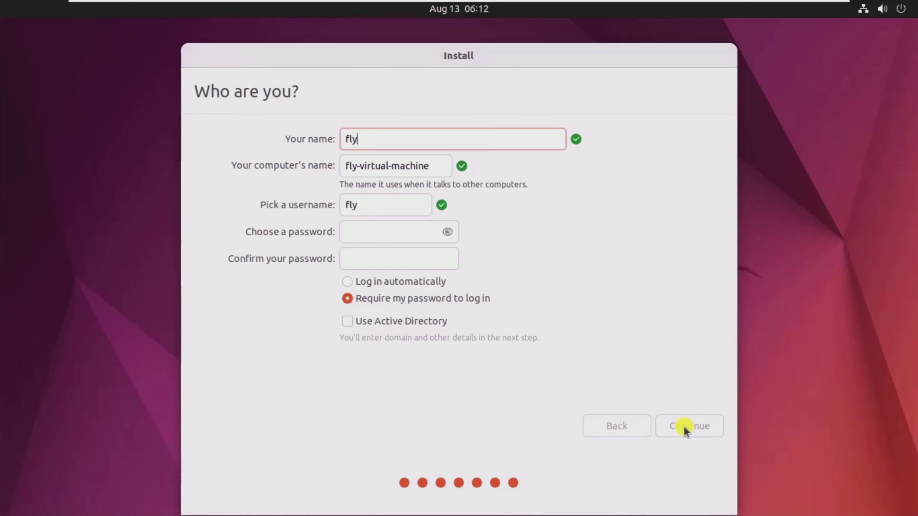
pyautogui.write('foxtwo')
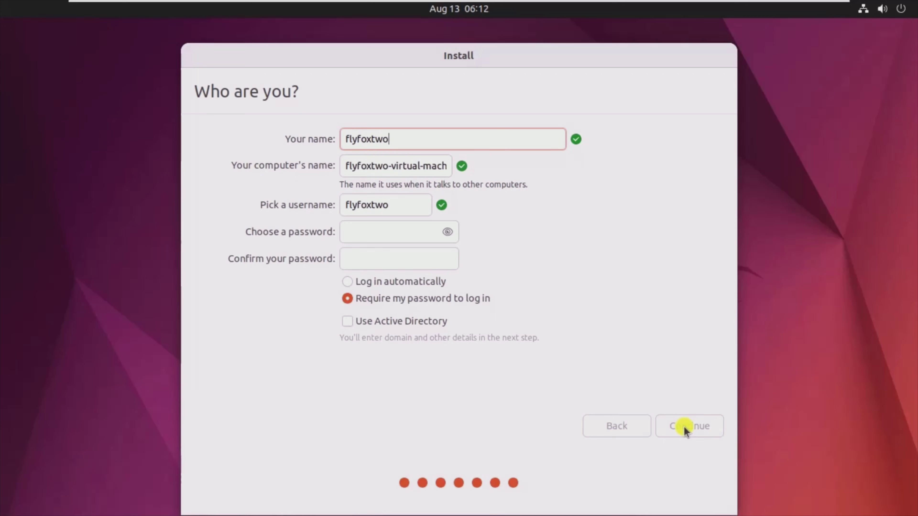
pyautogui.click(353, 228)
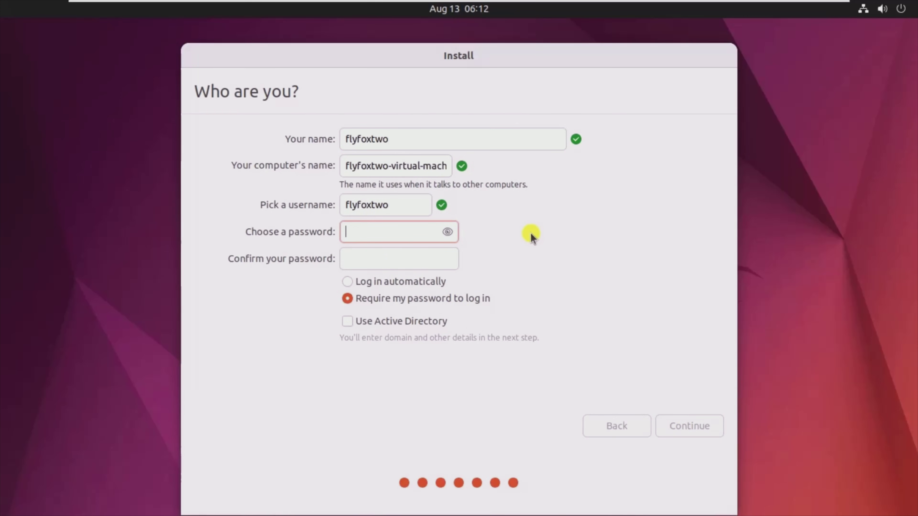
pyautogui.write('123')
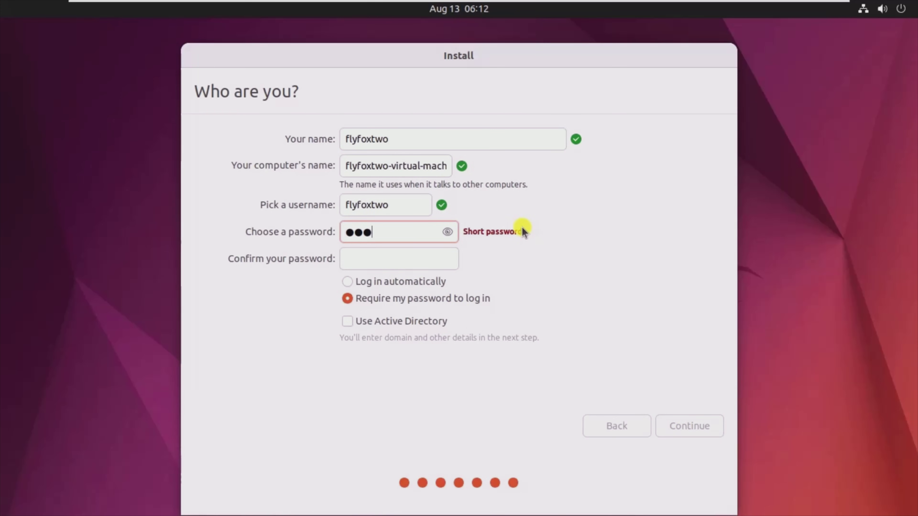
pyautogui.click(356, 260)
pyautogui.click(356, 260)
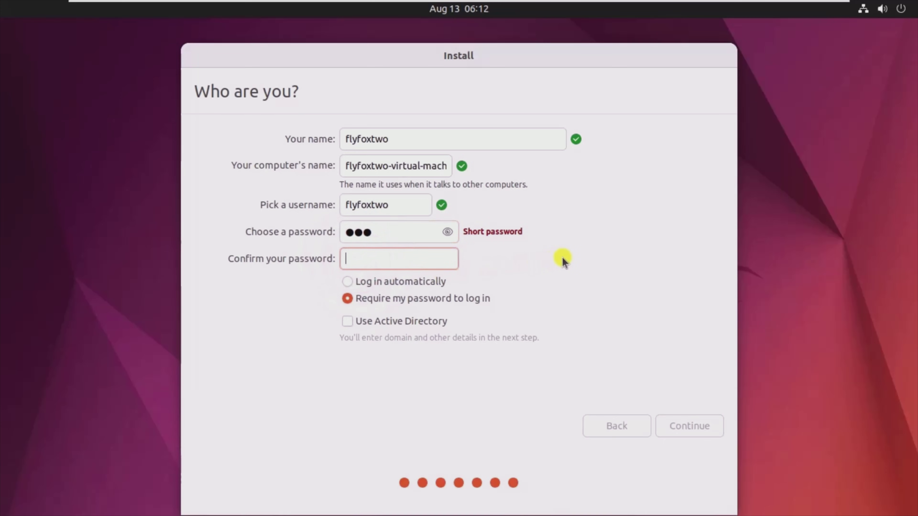
pyautogui.write('123')
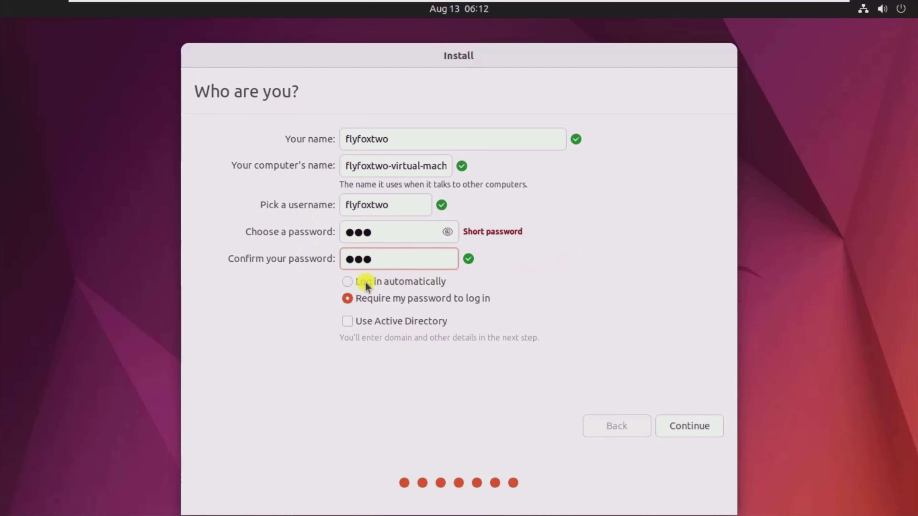
pyautogui.click(348, 282)
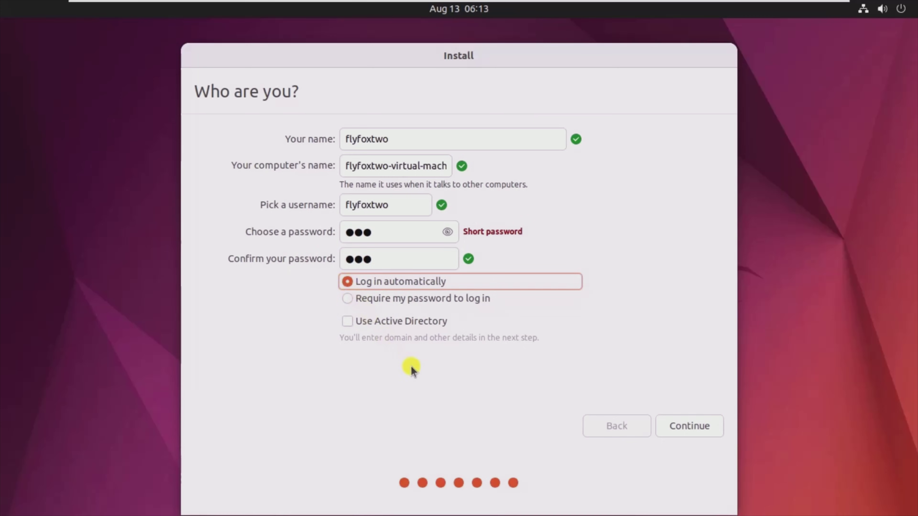
pyautogui.click(682, 420)
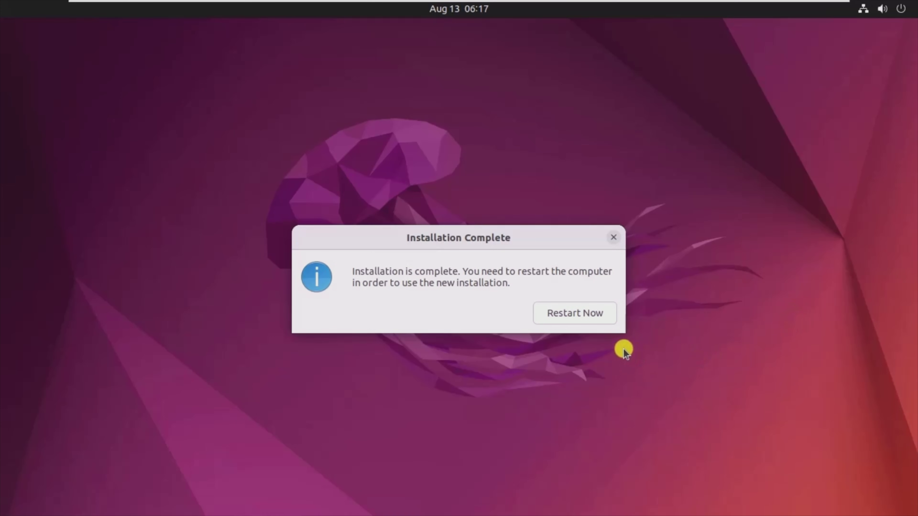
# - Restart the VM from the Installation Complete dialog once Ubuntu finishes installing
pyautogui.click(566, 313)
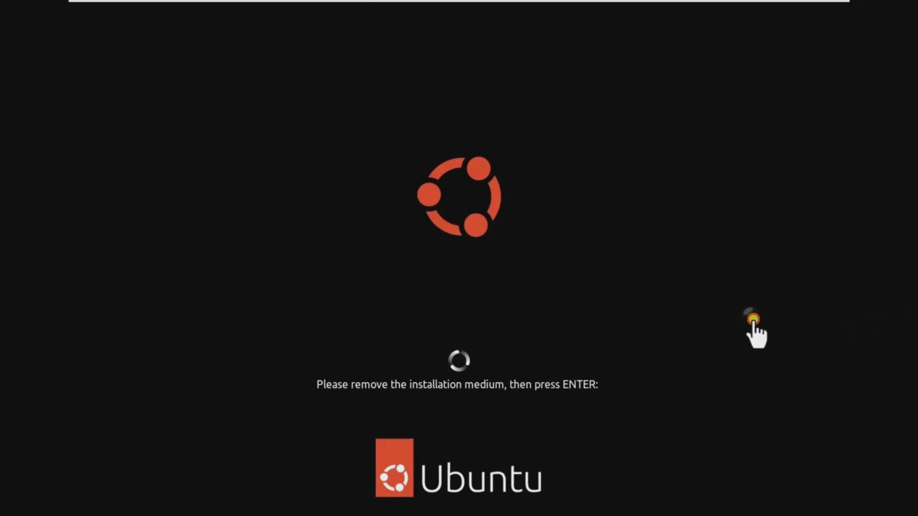
# - Continue past the remove-installation-medium prompt so Ubuntu boots to its desktop
pyautogui.click(750, 318)
pyautogui.press('Return')
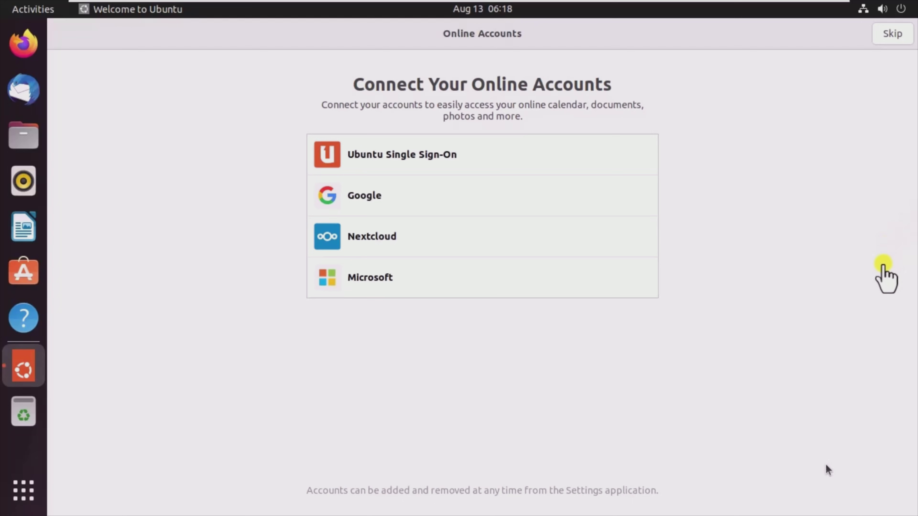
# - Skip the Online Accounts, Ubuntu Pro and Help improve Ubuntu pages of the welcome setup
pyautogui.click(882, 264)
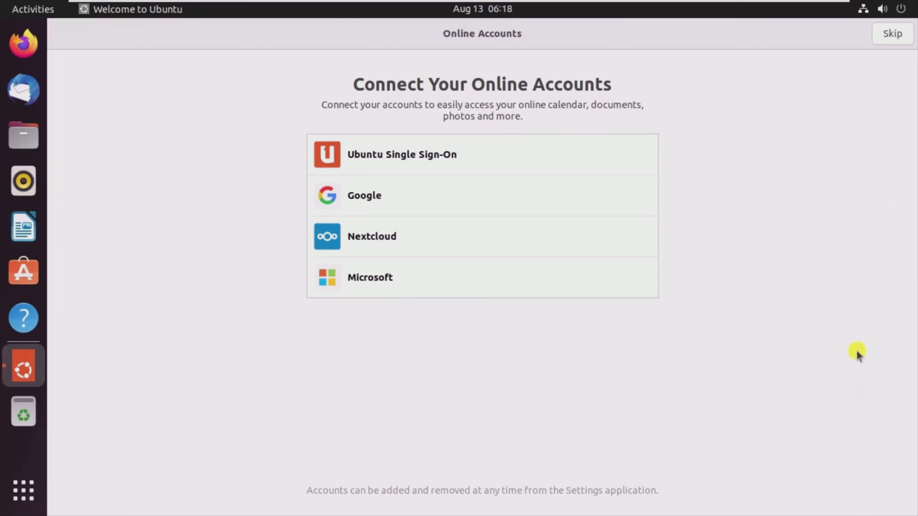
pyautogui.click(891, 34)
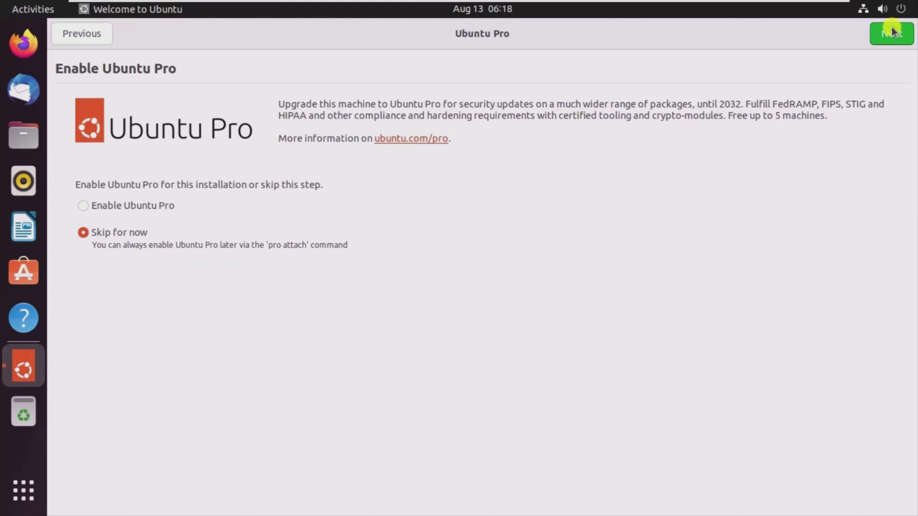
pyautogui.click(891, 33)
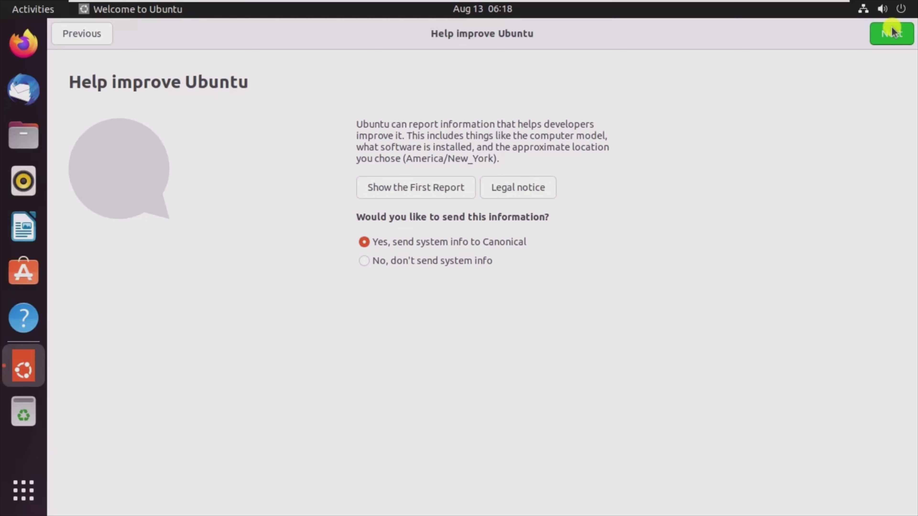
pyautogui.click(891, 32)
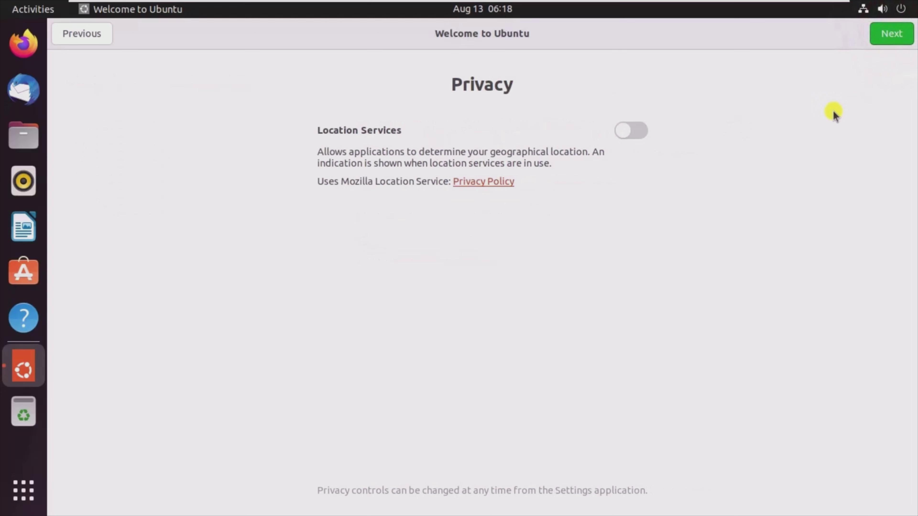
# - Leave Location Services switched off on the privacy page and finish the welcome setup
pyautogui.click(639, 132)
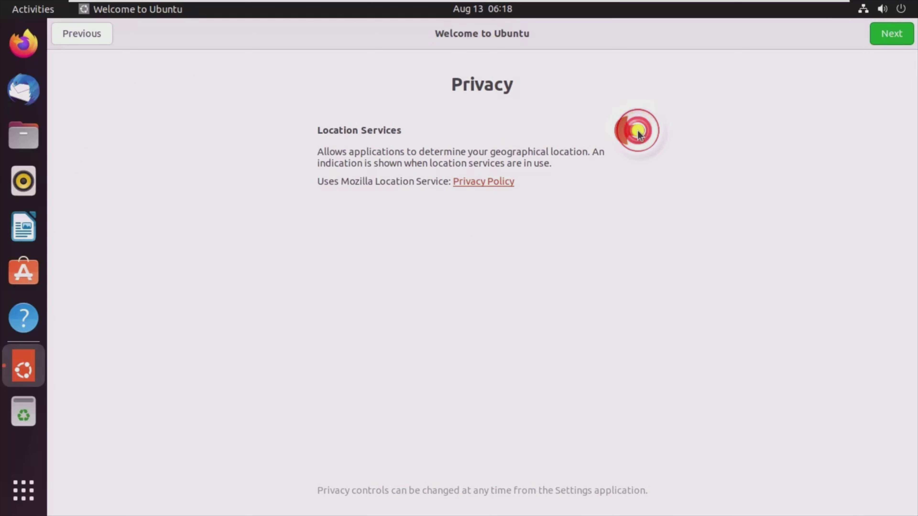
pyautogui.click(622, 131)
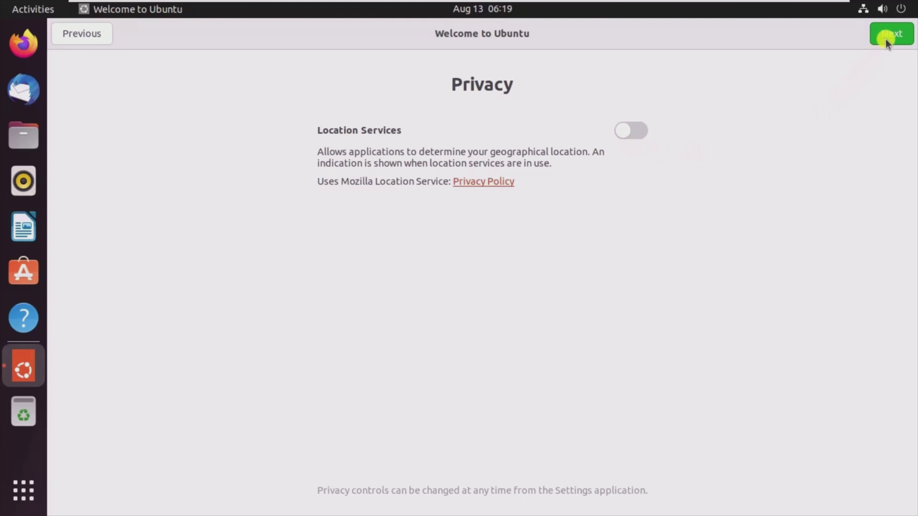
pyautogui.click(893, 33)
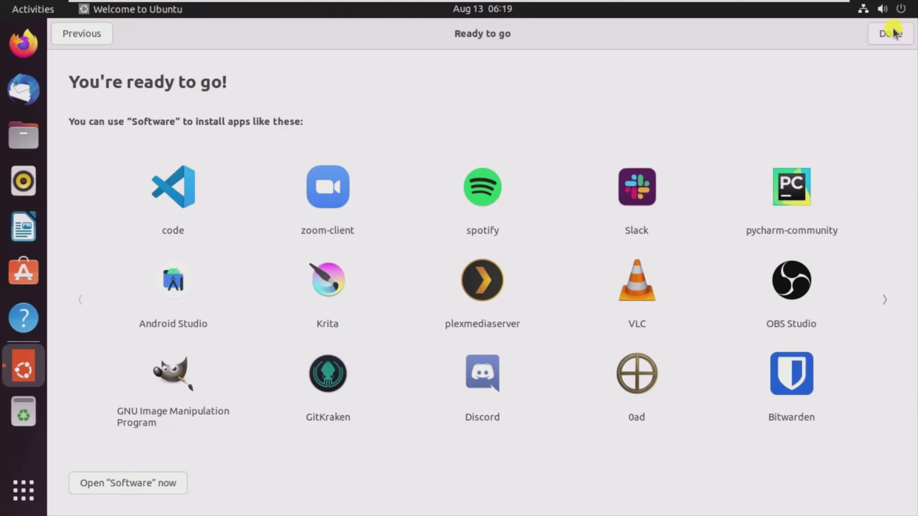
pyautogui.click(892, 32)
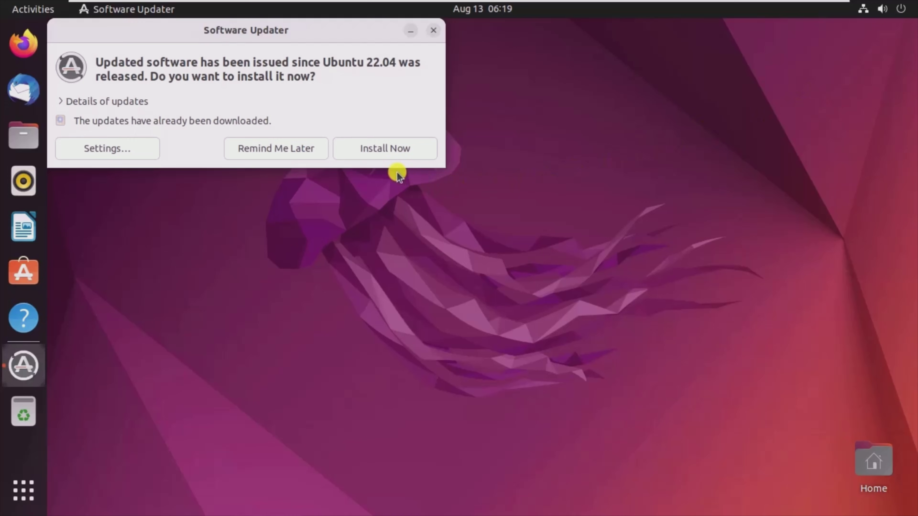
# - Install the pending Ubuntu updates and dismiss the up-to-date notice
pyautogui.click(383, 148)
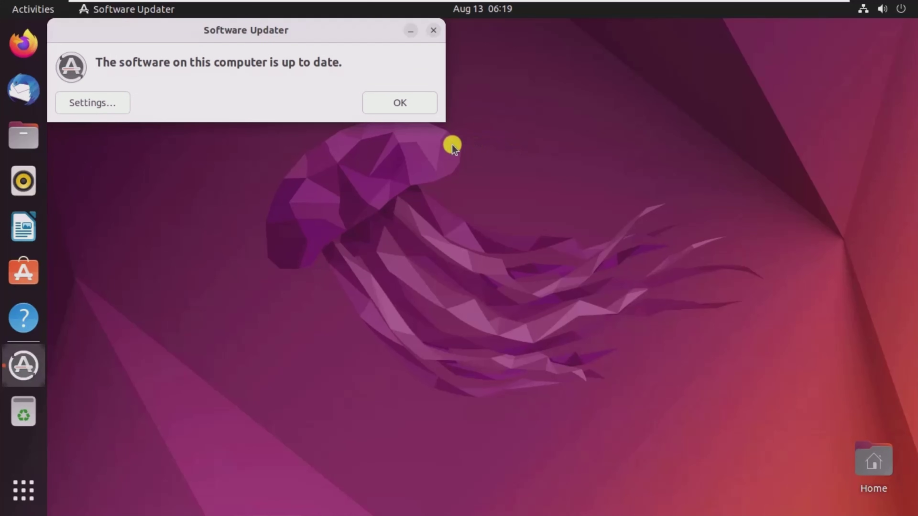
pyautogui.click(395, 102)
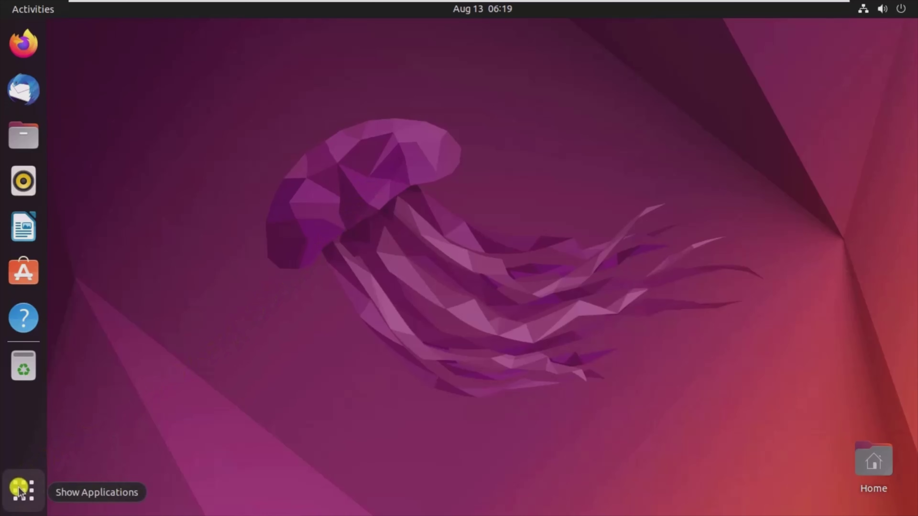
pyautogui.click(19, 490)
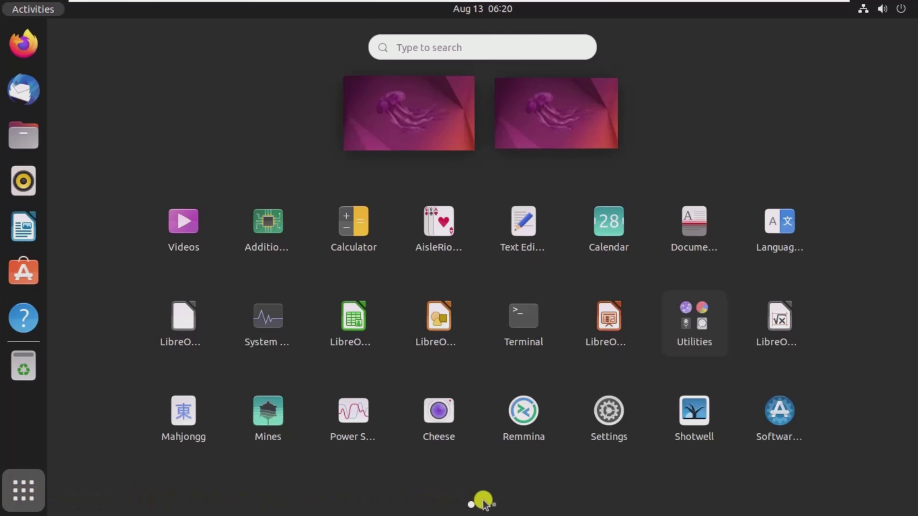
pyautogui.click(493, 503)
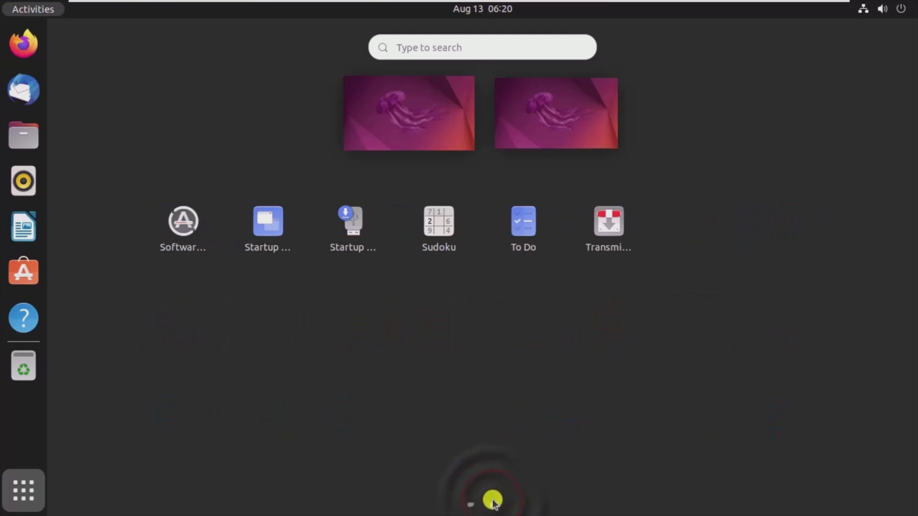
pyautogui.click(471, 504)
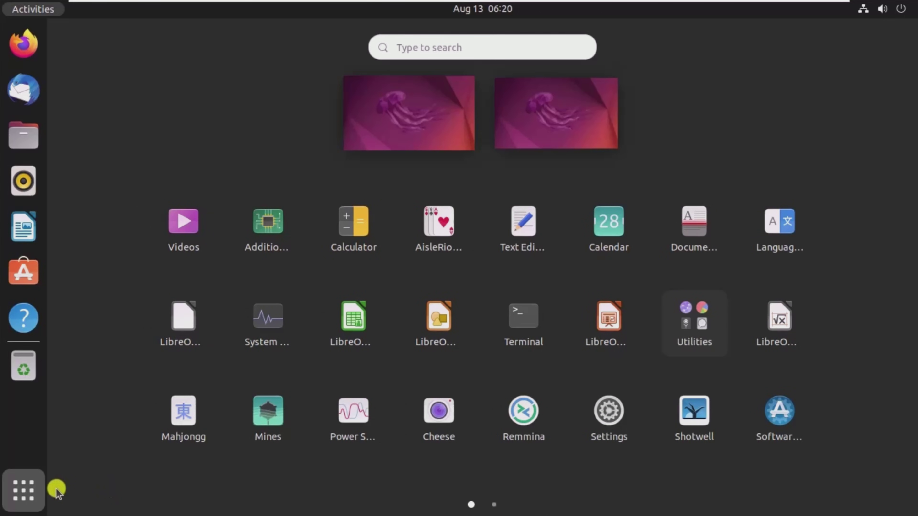
pyautogui.click(24, 489)
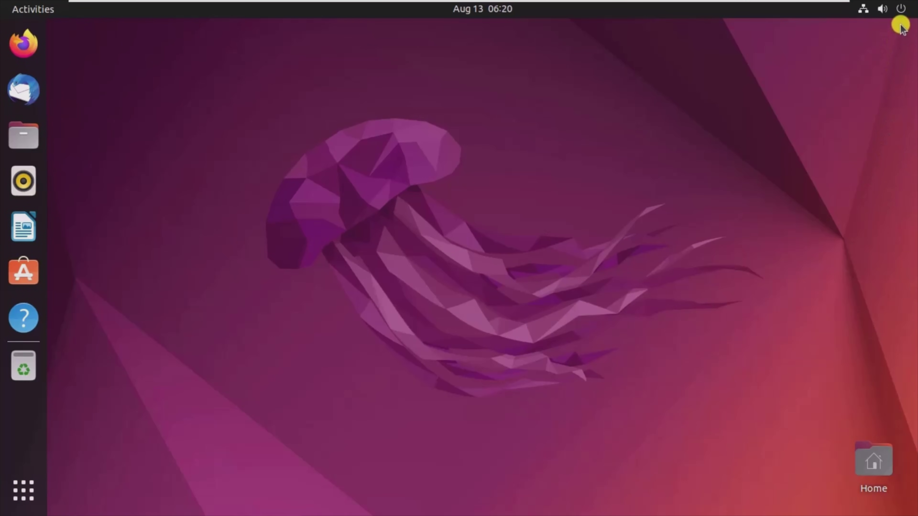
# - Power off the Ubuntu guest from the system menu's Power Off / Log Out options
pyautogui.click(902, 9)
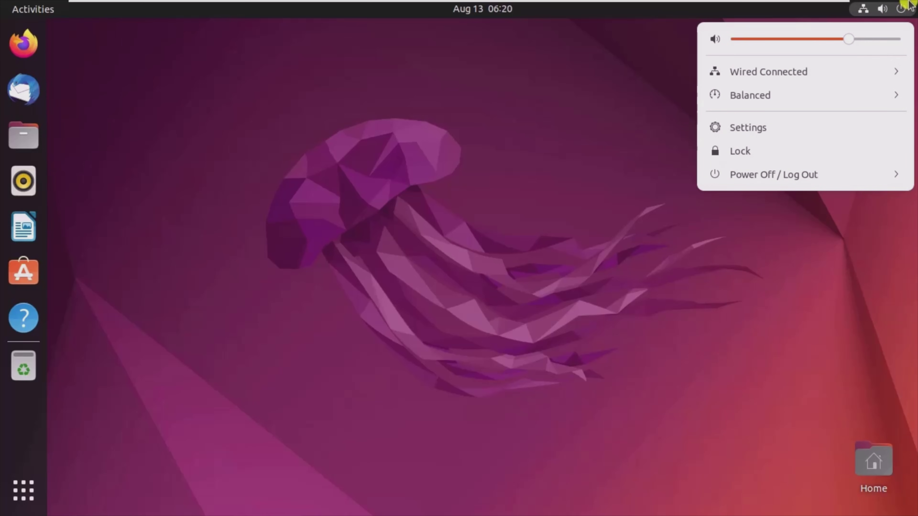
pyautogui.click(832, 177)
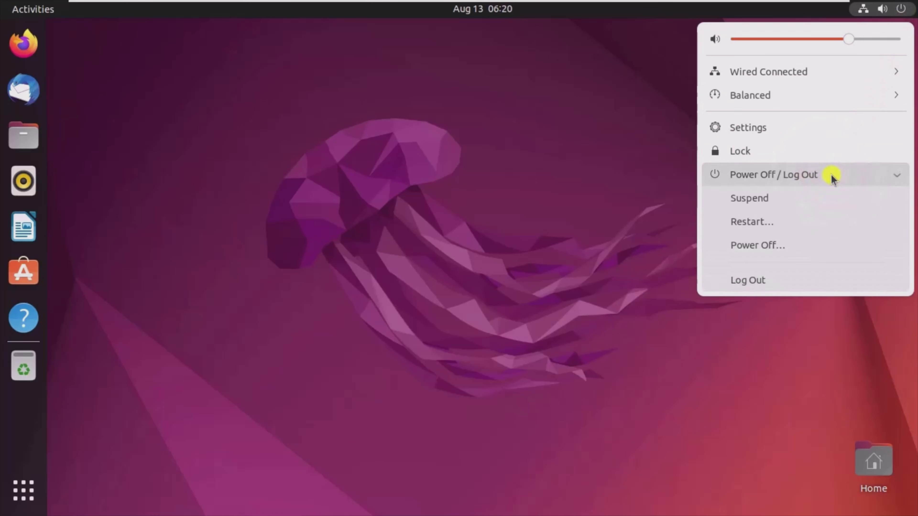
pyautogui.click(759, 245)
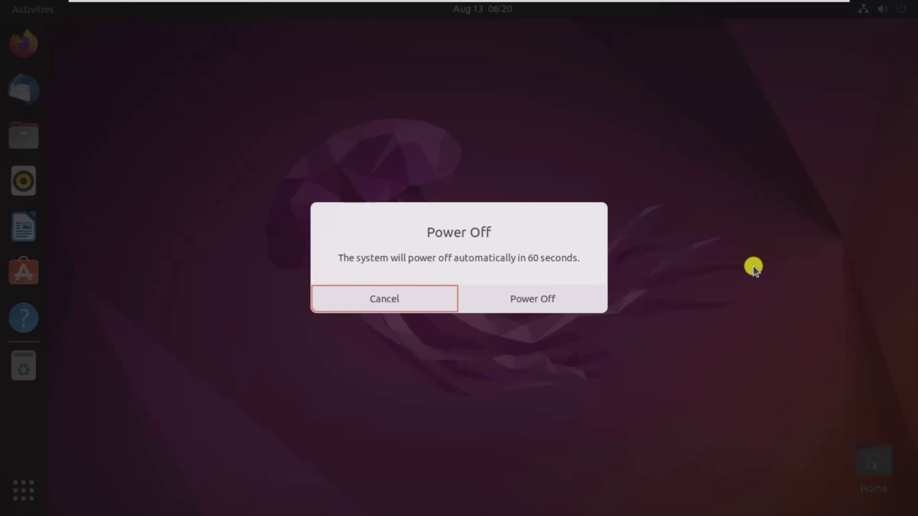
pyautogui.click(522, 298)
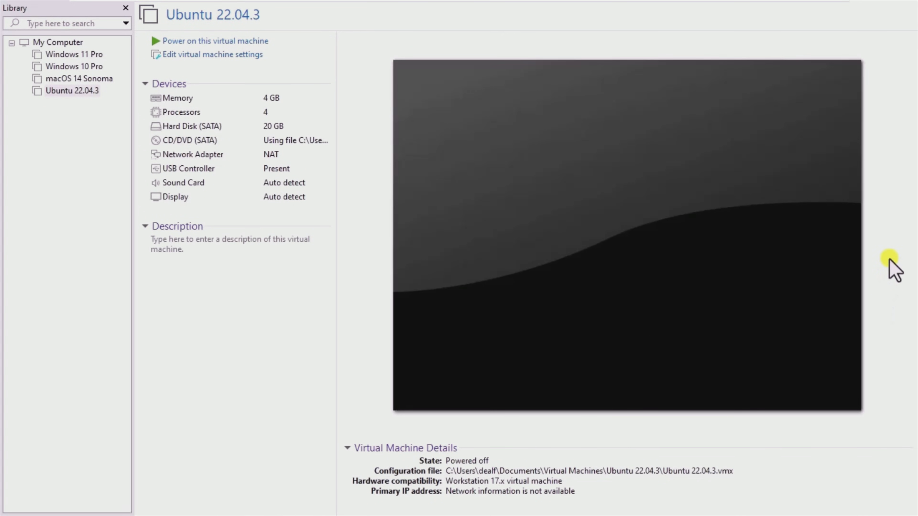
# - Exit full-screen mode and bring up the VM > Snapshot submenu
pyautogui.moveTo(828, 3)
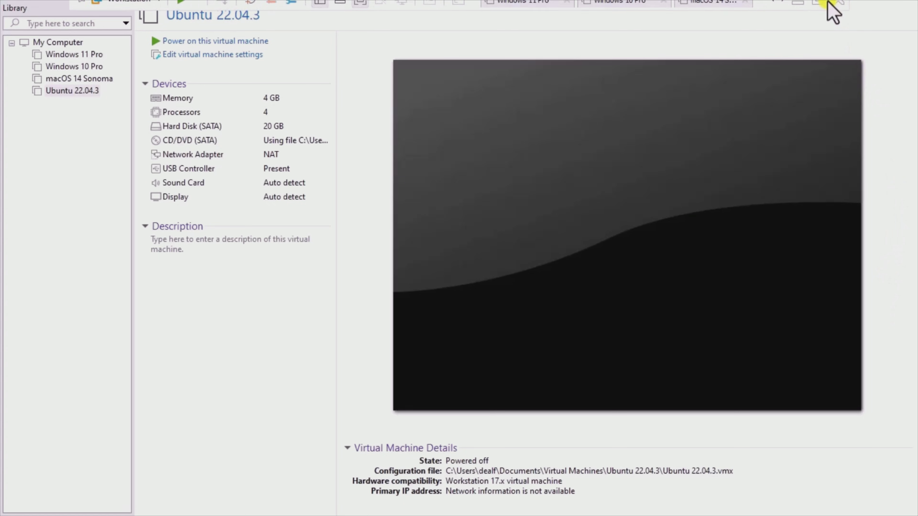
pyautogui.click(816, 7)
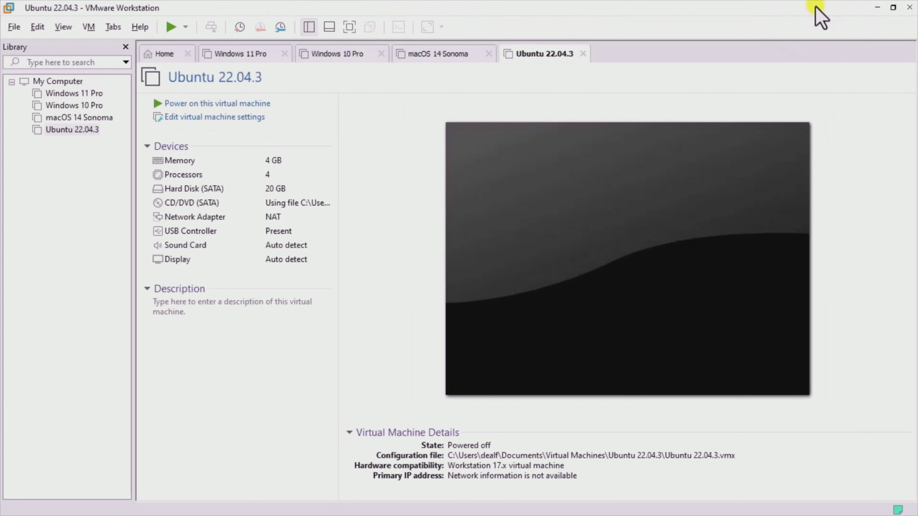
pyautogui.click(83, 24)
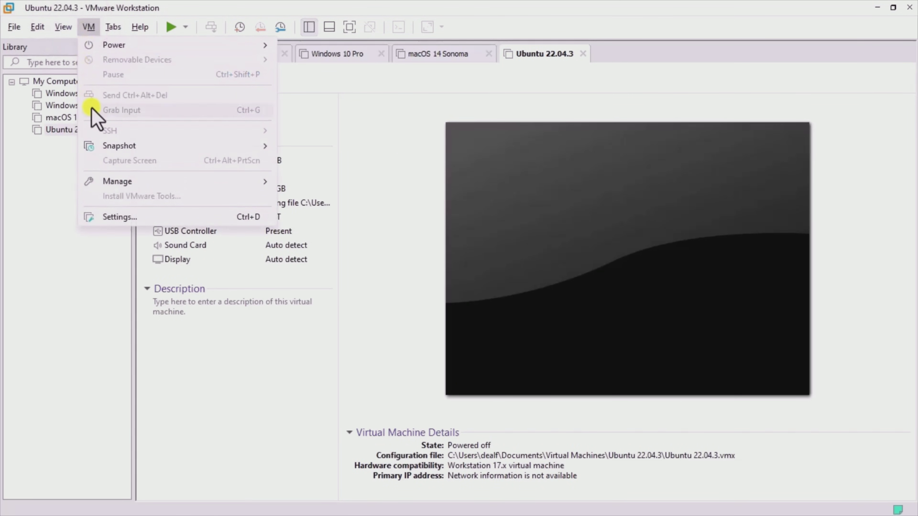
pyautogui.moveTo(137, 148)
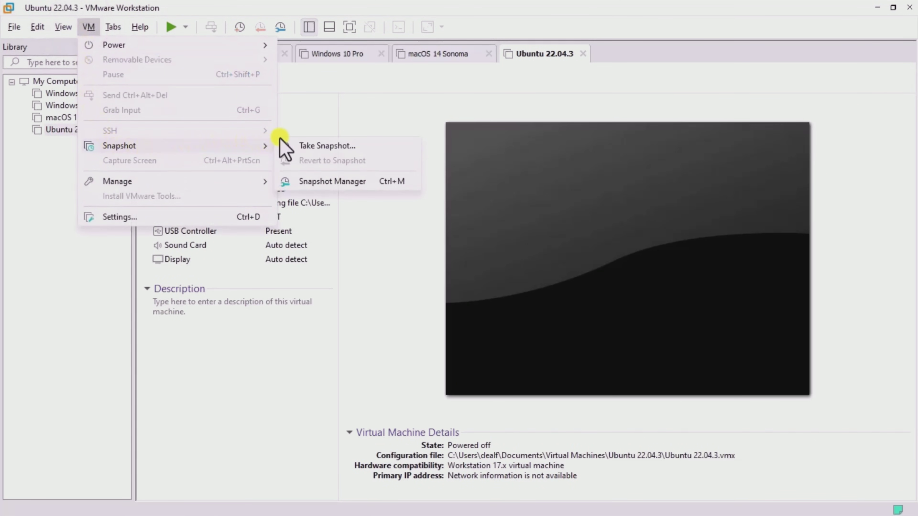
# - Take a snapshot named Snapshot 1 in Snapshot Manager, then close the manager
pyautogui.click(323, 181)
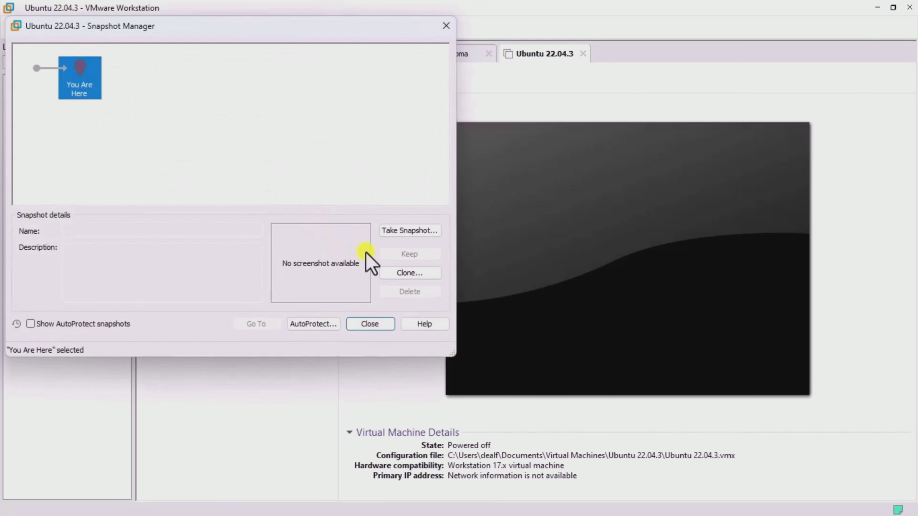
pyautogui.click(407, 232)
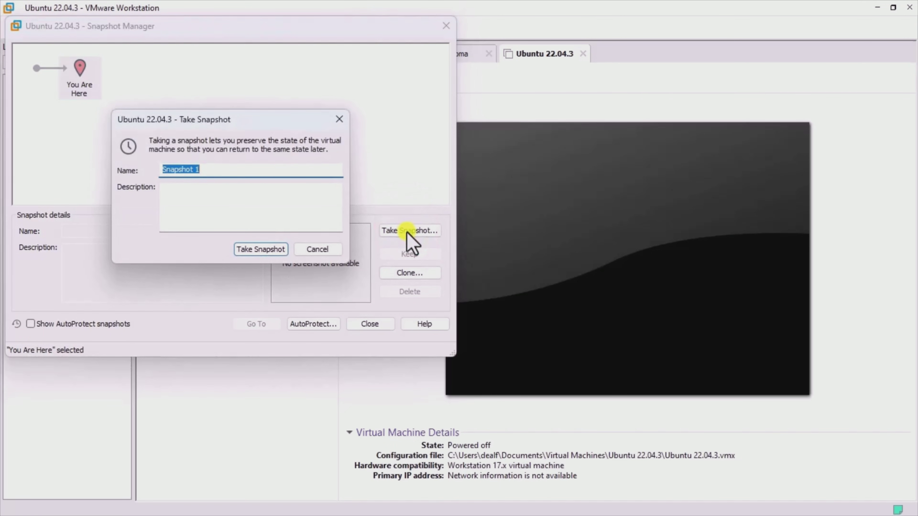
pyautogui.click(263, 249)
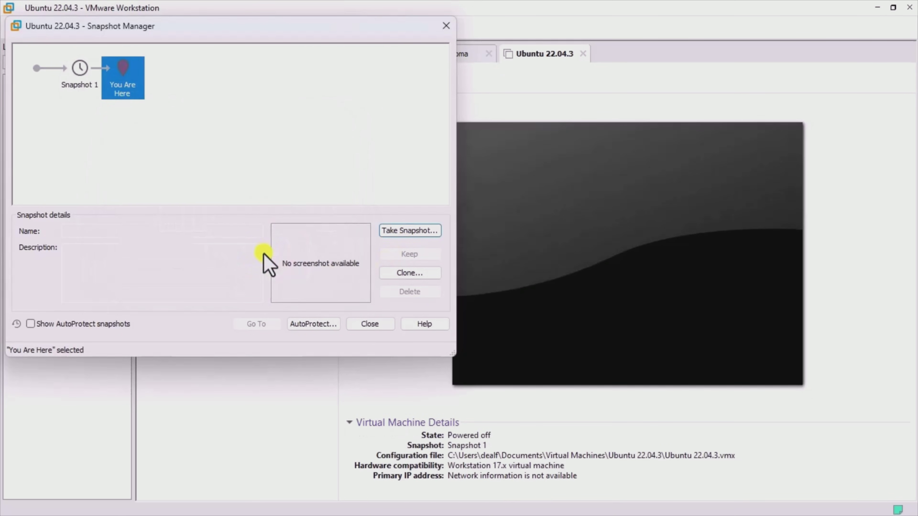
pyautogui.click(367, 324)
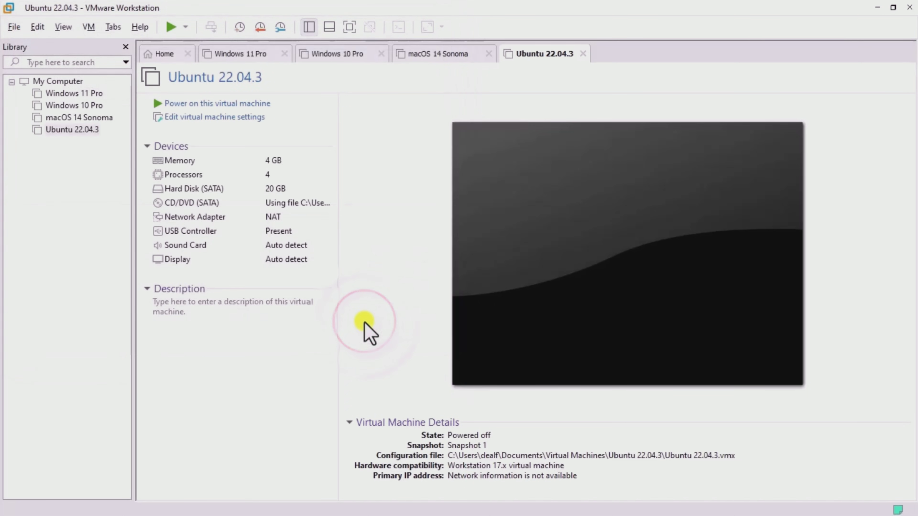
# - Return to the Home tab and quit Workstation via File > Exit
pyautogui.click(168, 54)
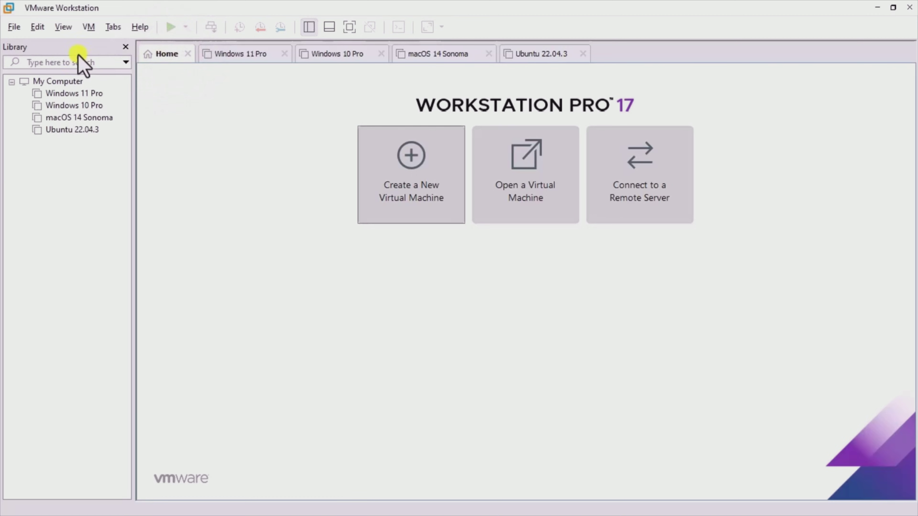
pyautogui.click(13, 27)
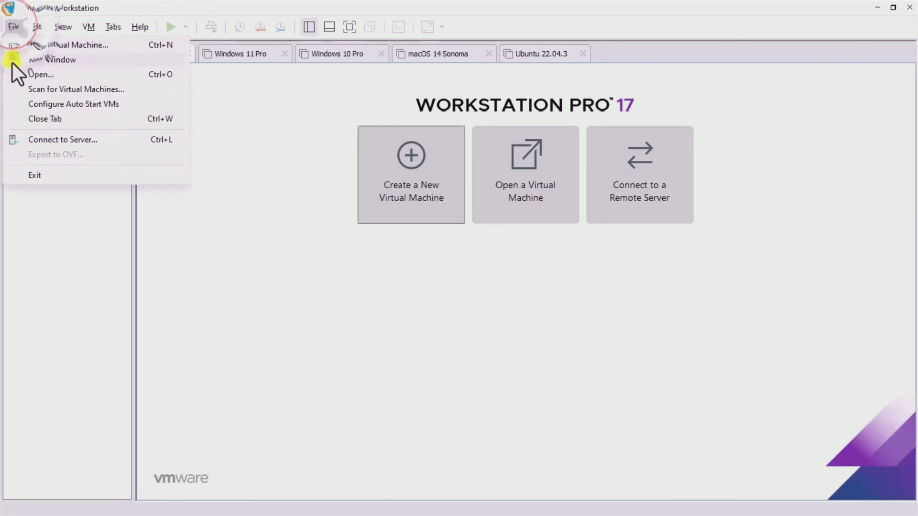
pyautogui.click(20, 176)
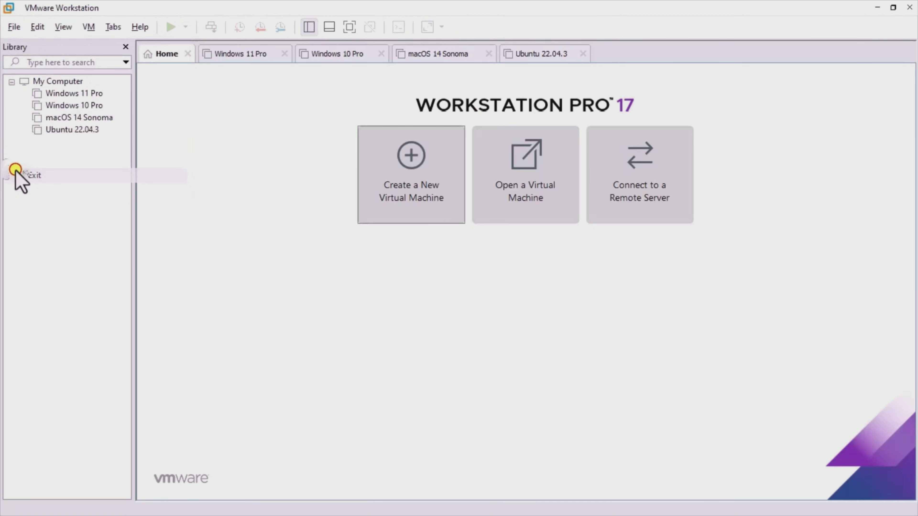